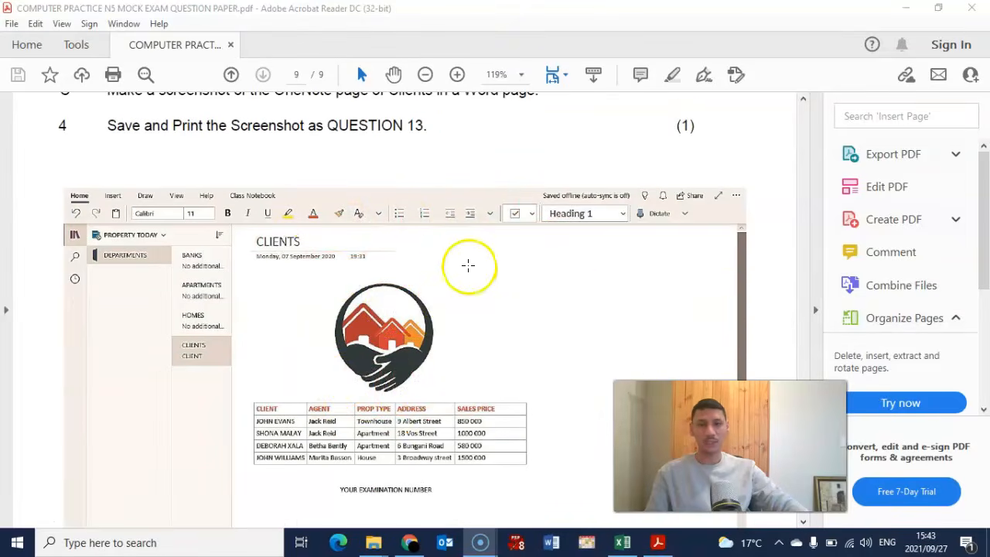
scroll(380, 248, down, 2)
- Search Windows for 'onenote', launch OneNote 2016 and maximize its window
scroll(379, 246, up, 1)
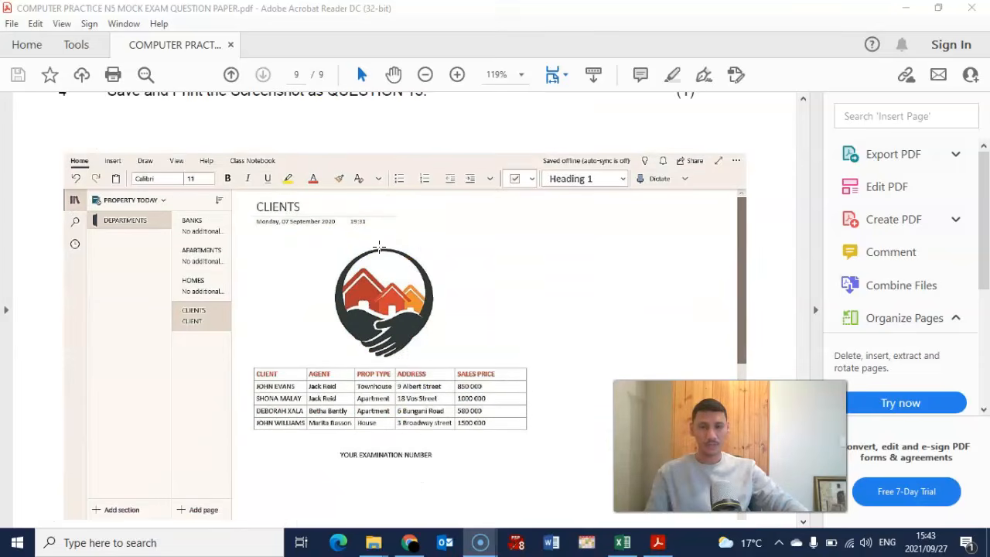
scroll(379, 246, up, 2)
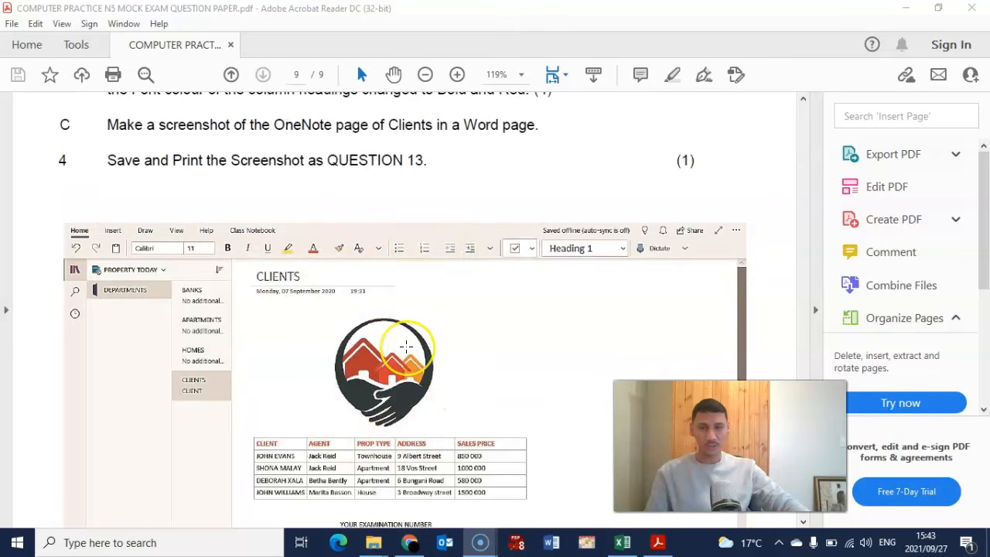
scroll(406, 348, up, 3)
scroll(405, 347, down, 4)
scroll(404, 346, up, 1)
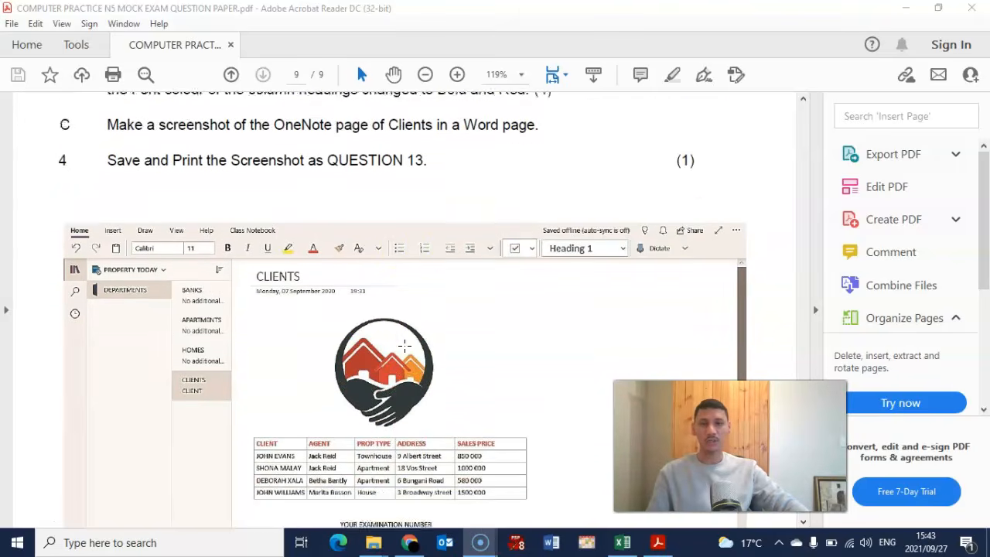
scroll(404, 346, up, 12)
scroll(404, 349, down, 2)
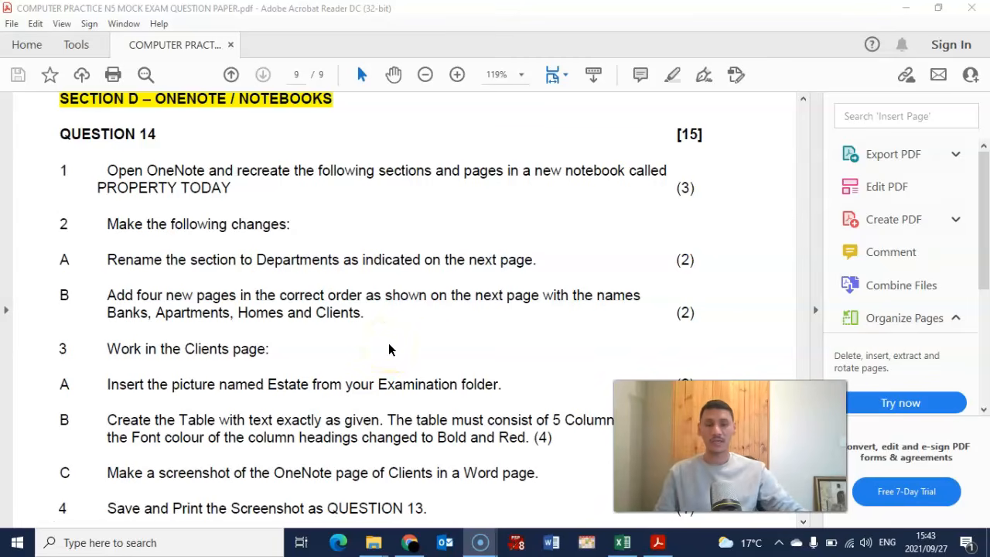
scroll(391, 343, down, 4)
scroll(400, 340, up, 4)
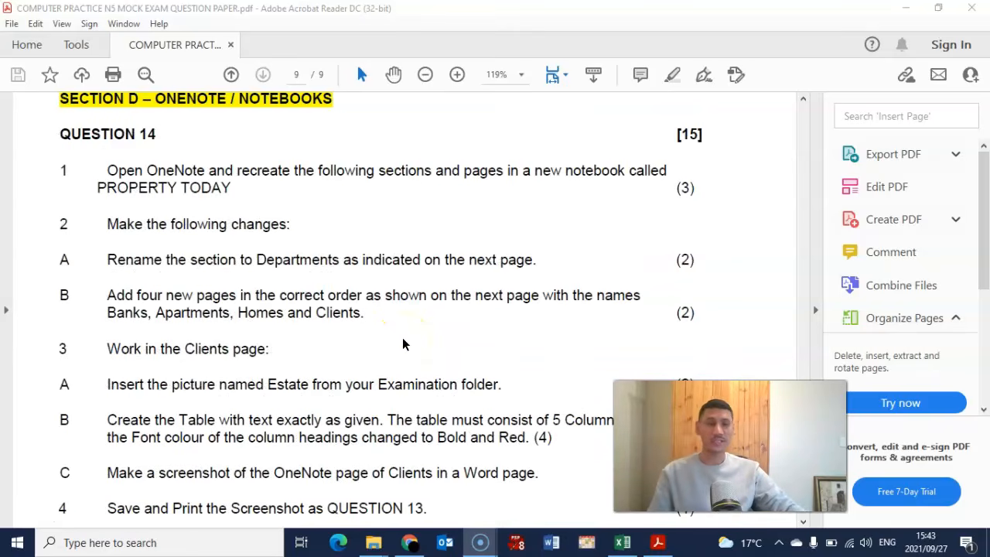
scroll(402, 337, down, 11)
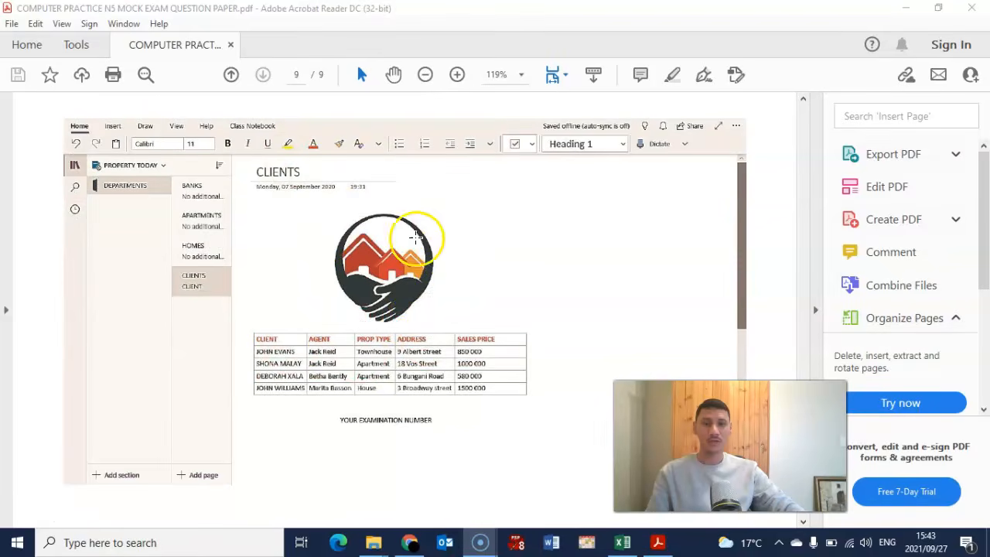
scroll(386, 267, up, 10)
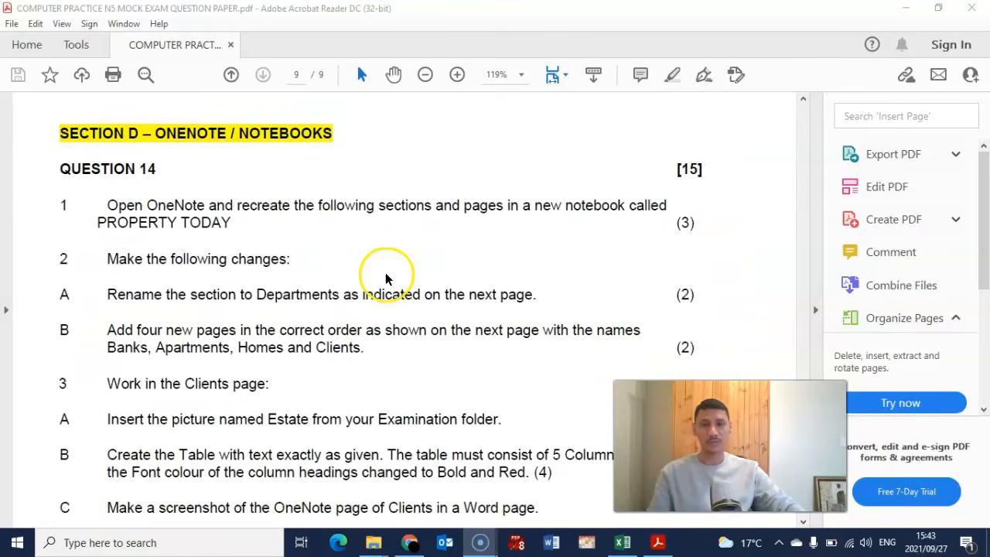
scroll(385, 276, down, 3)
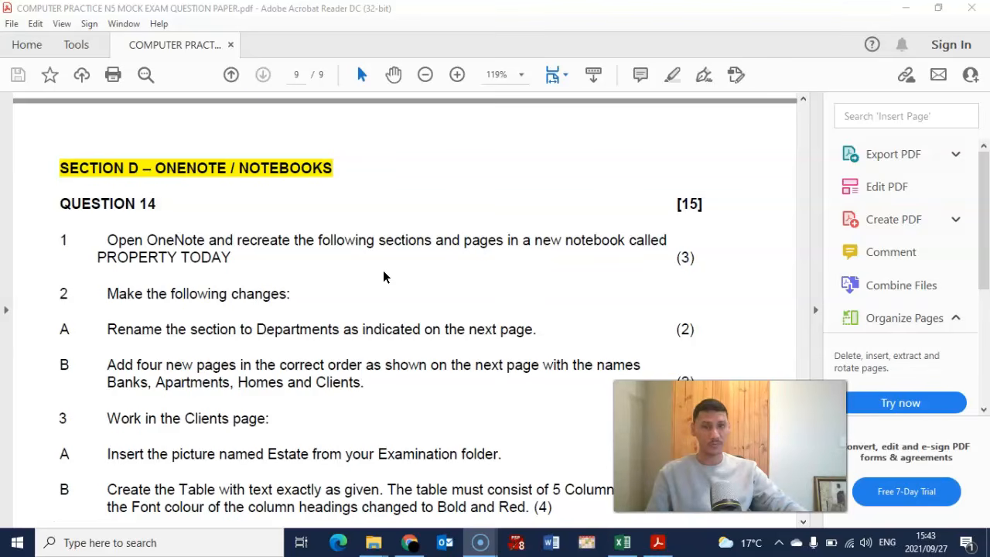
scroll(248, 122, down, 11)
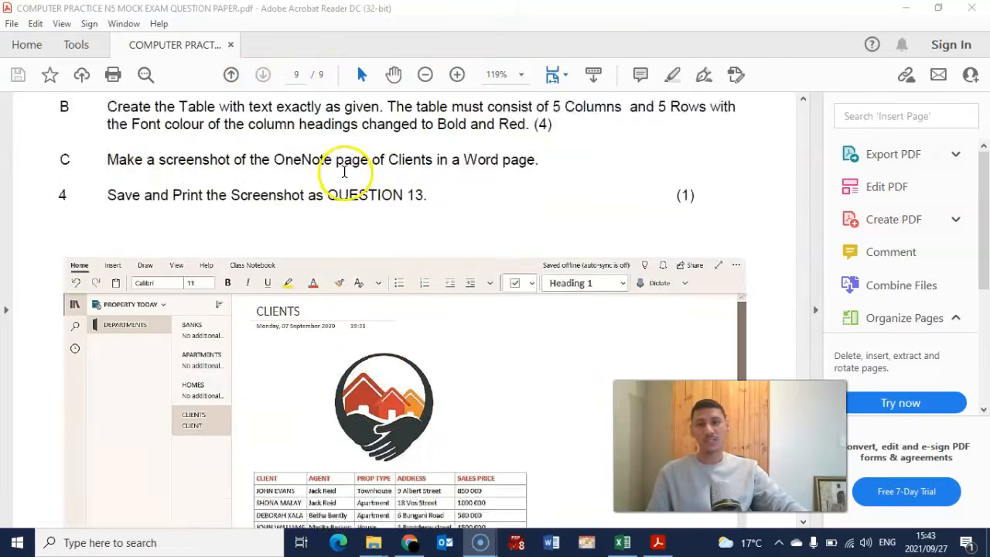
scroll(344, 171, down, 5)
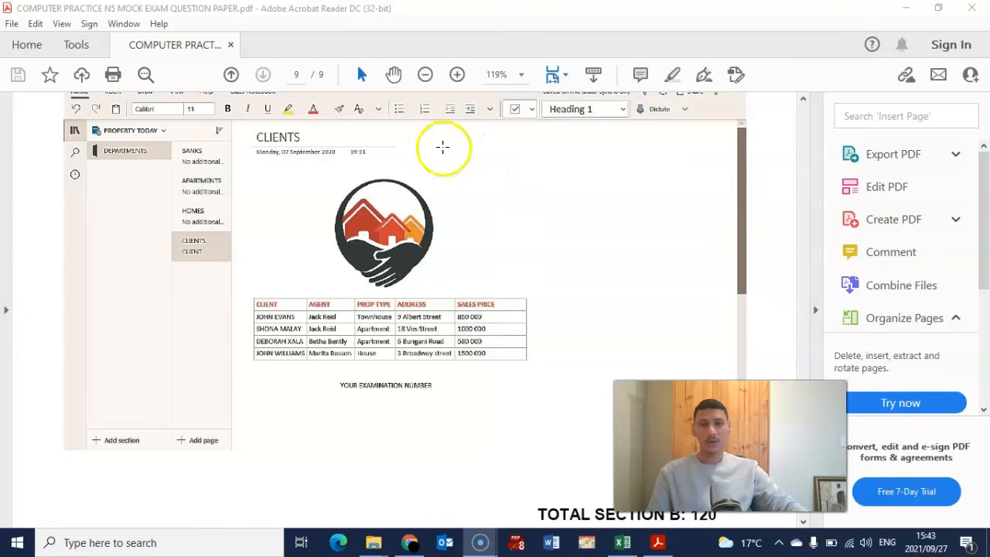
scroll(461, 331, up, 6)
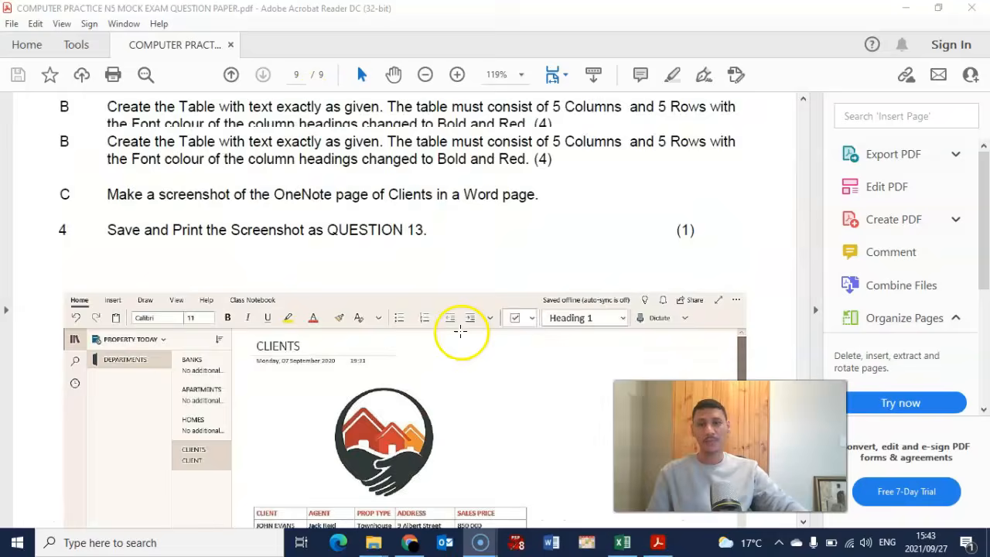
scroll(460, 331, up, 10)
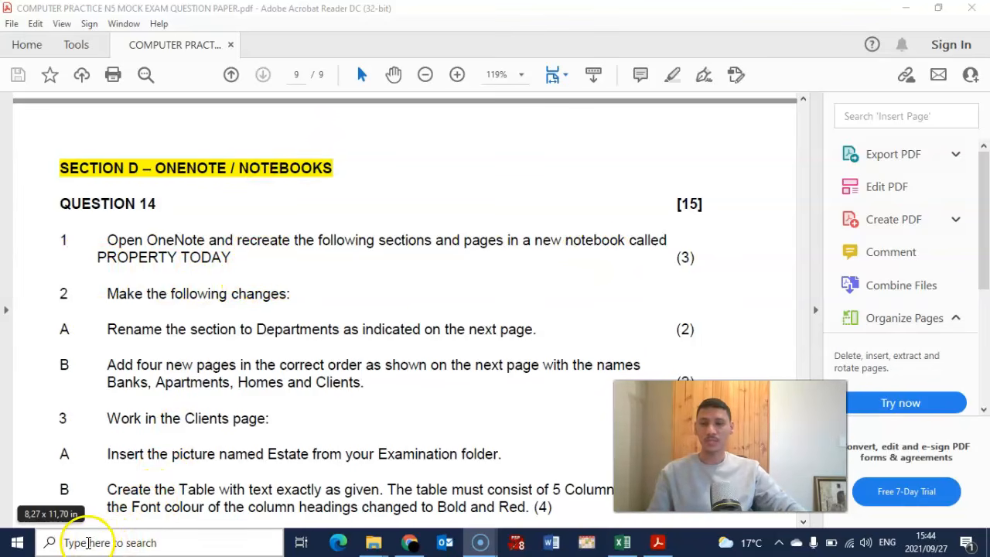
click(90, 543)
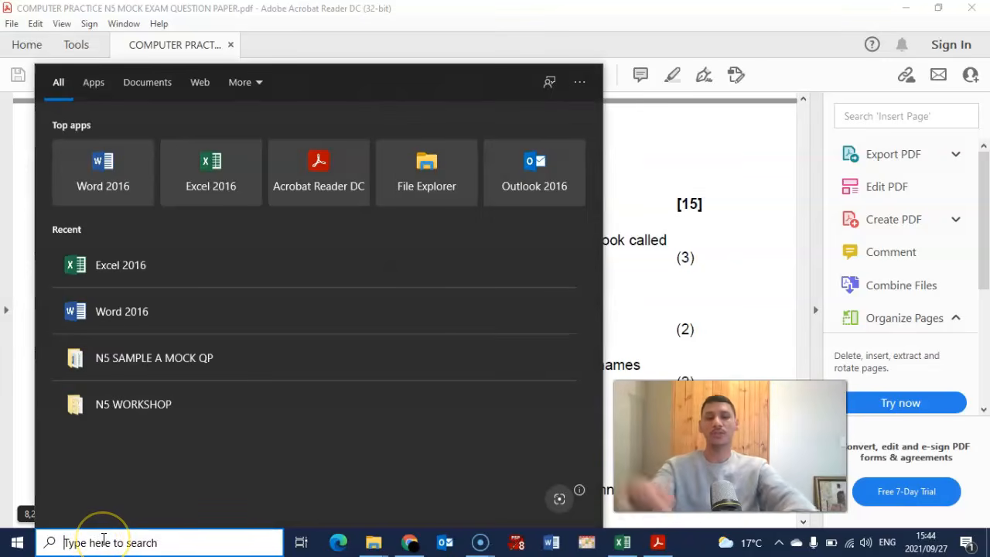
text(onenote)
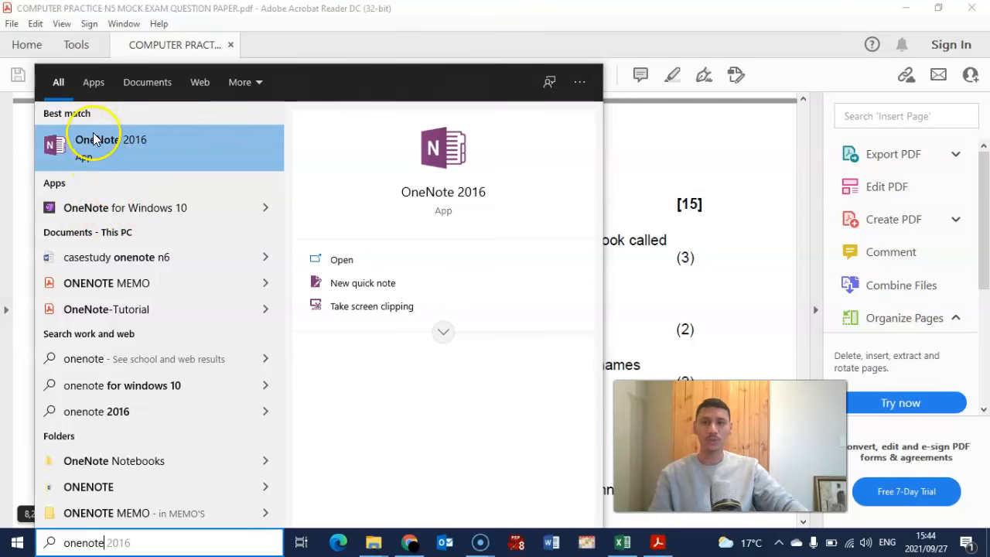
click(139, 140)
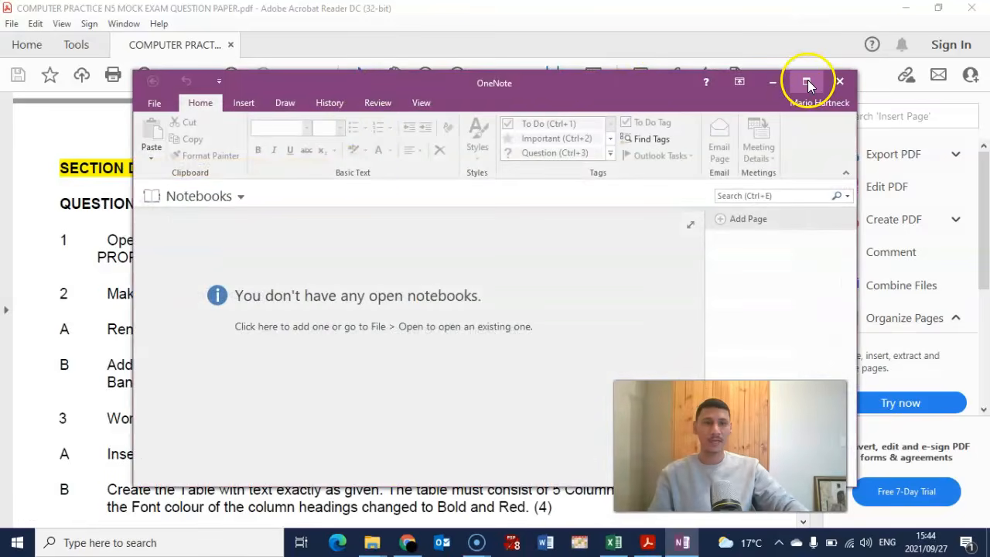
click(807, 82)
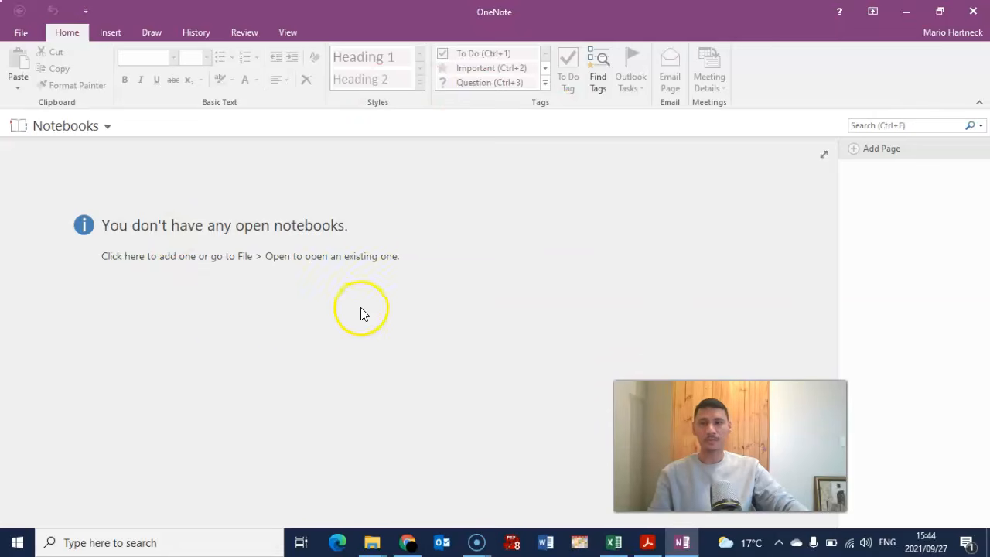
- Create a new notebook named PROPERTY TODAY stored on This PC
click(19, 35)
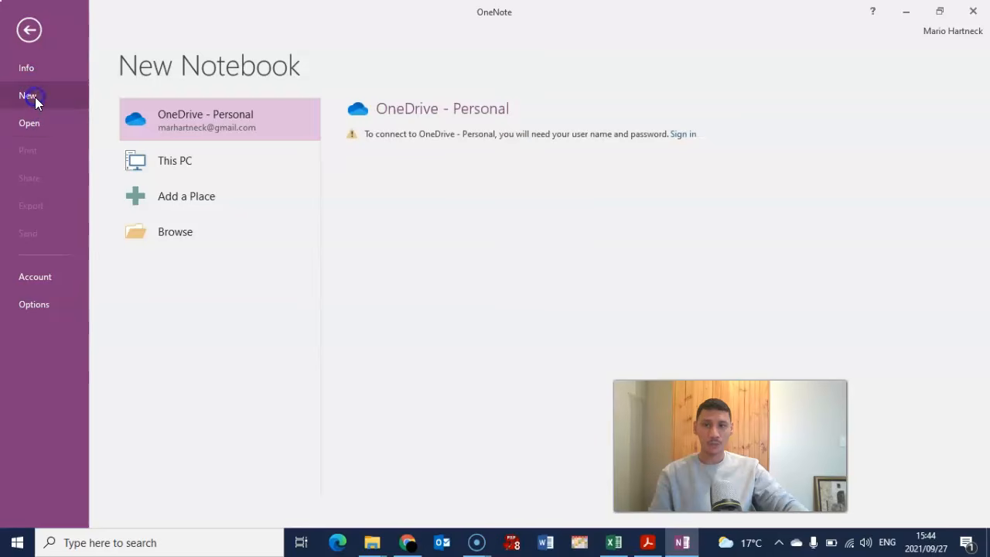
click(179, 160)
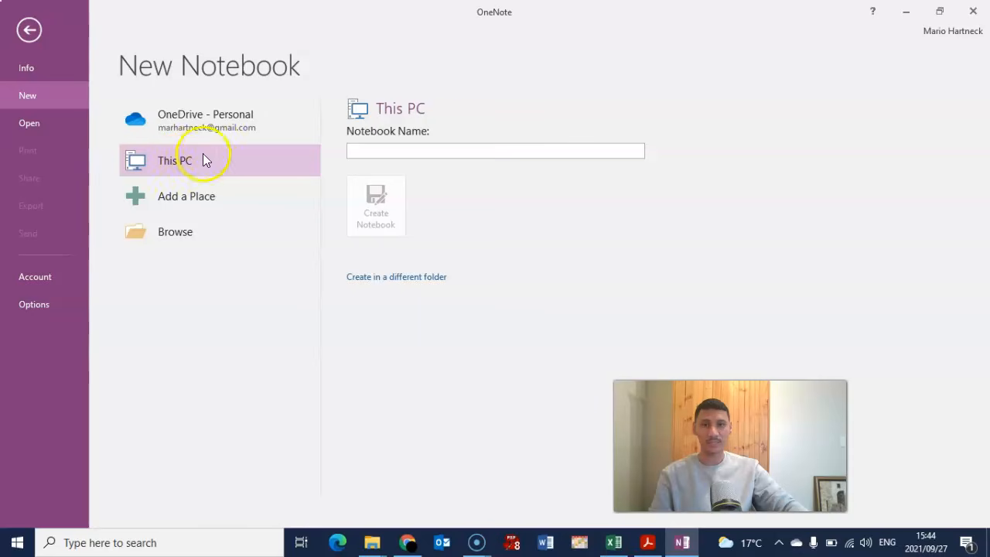
click(356, 150)
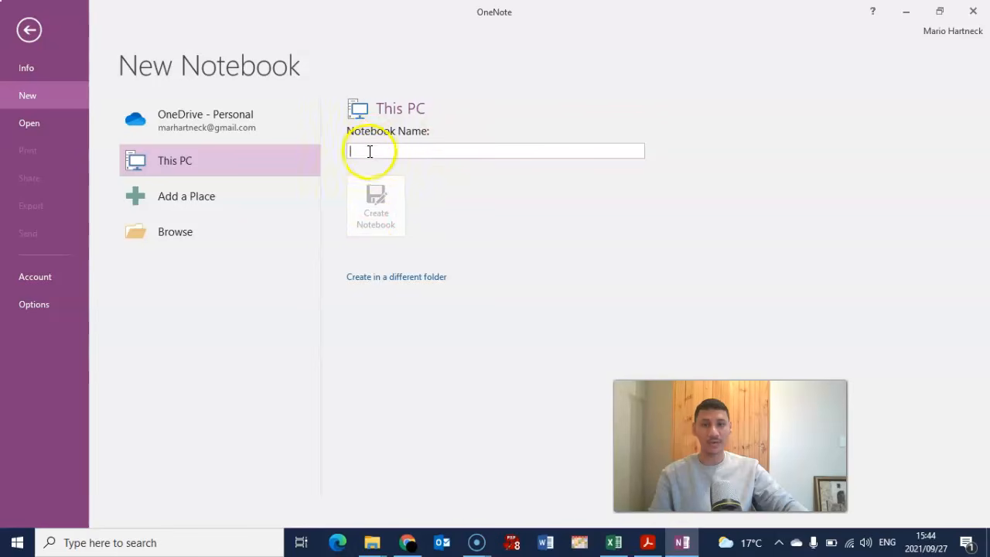
click(648, 543)
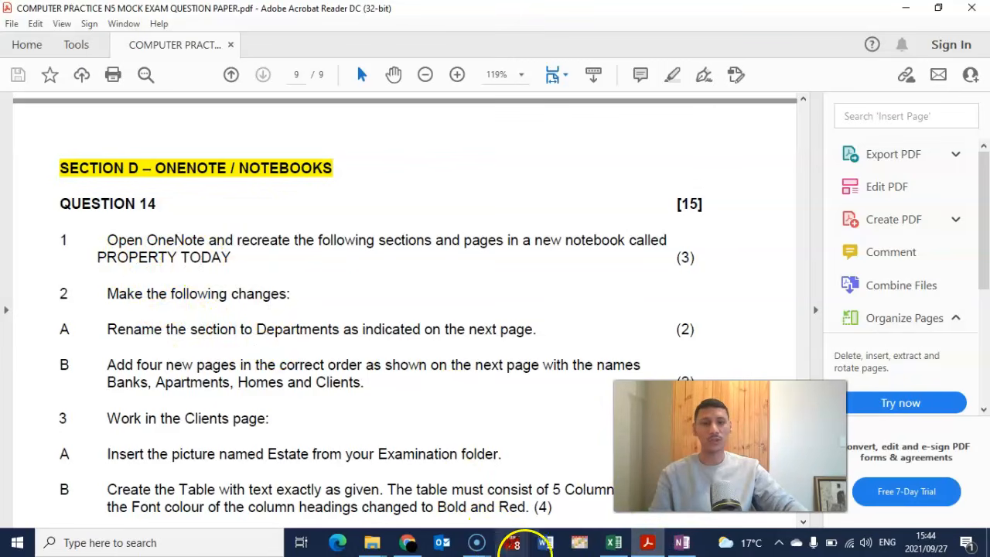
click(682, 542)
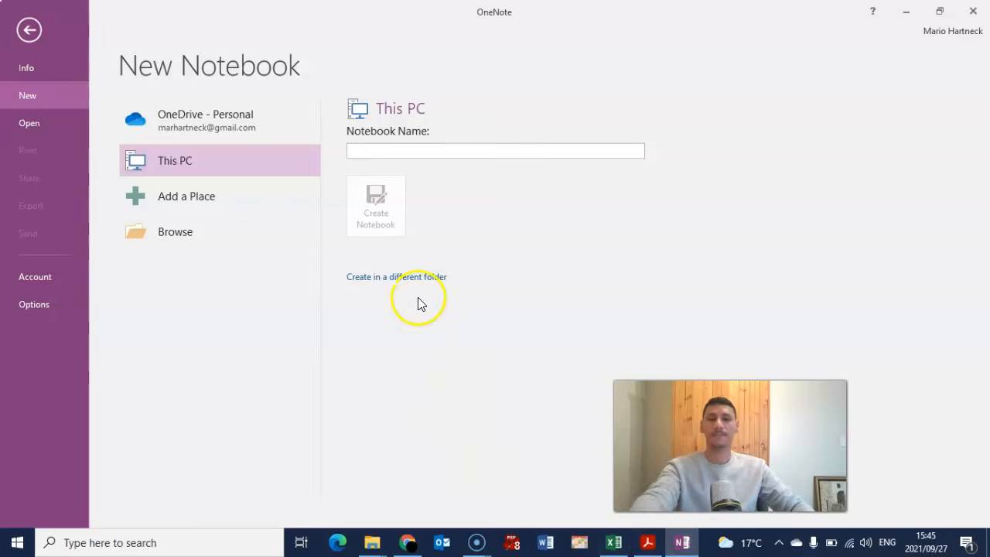
text(d)
key(BackSpace)
text(PR)
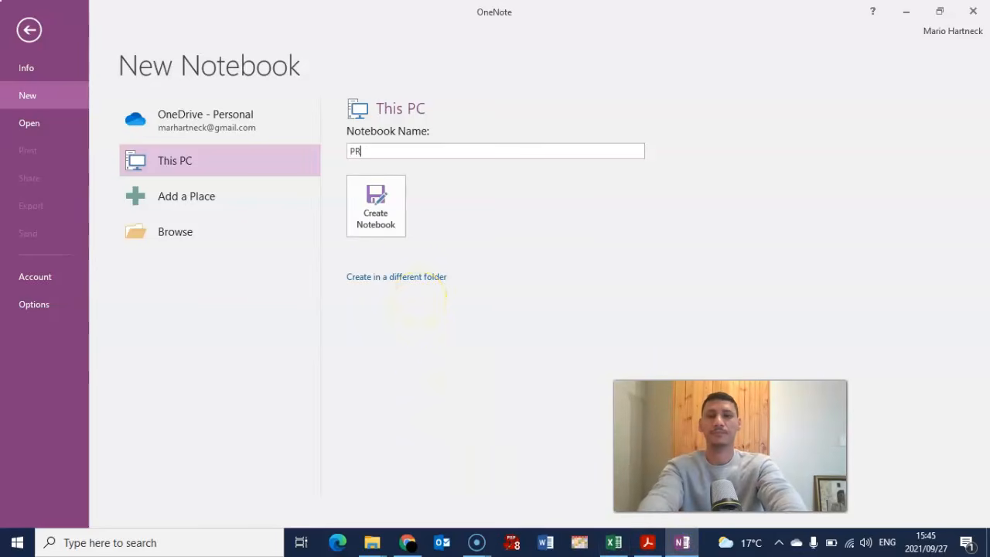
text(OPERTY TODAY)
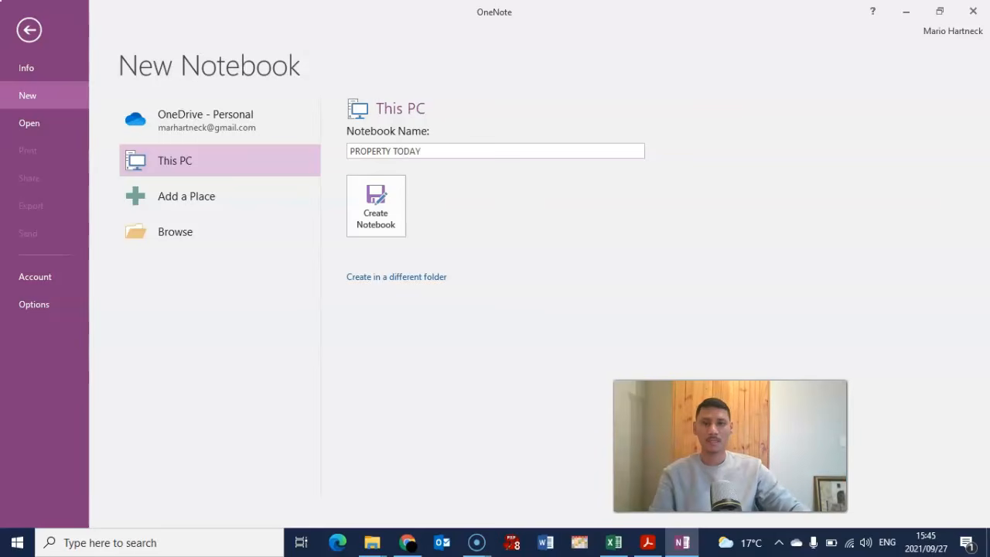
click(383, 212)
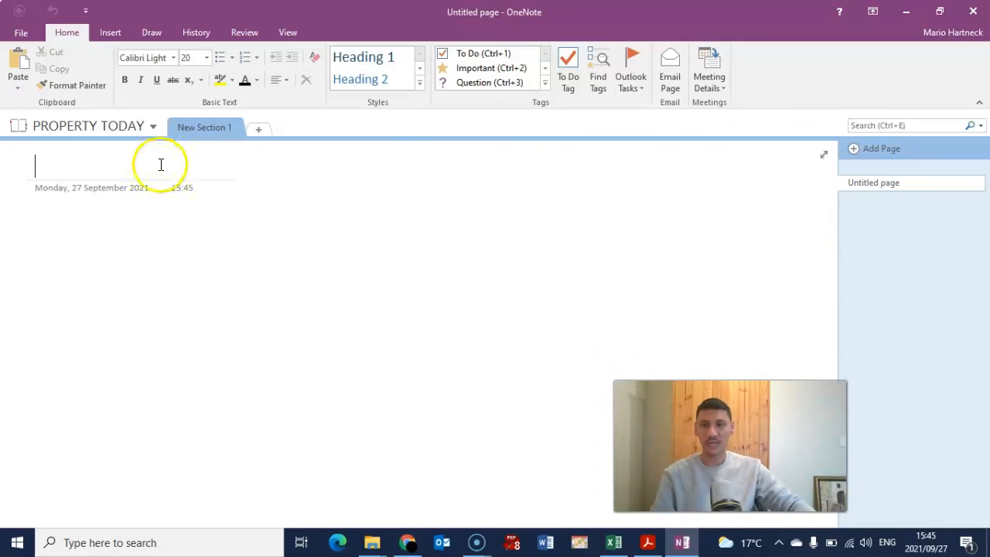
- Add New Sections 2 and 3, then delete New Section 3 to the Recycle Bin
click(153, 127)
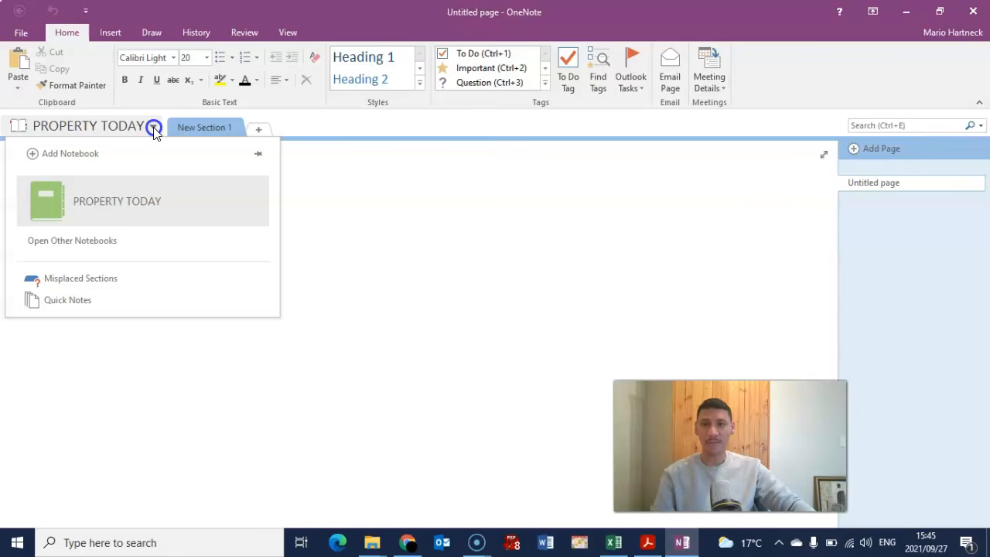
click(153, 127)
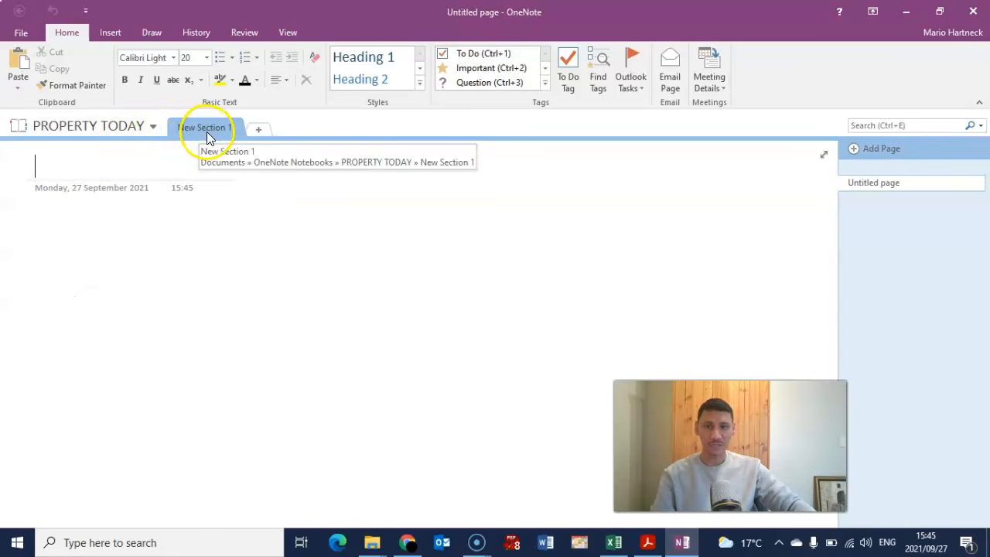
click(259, 129)
click(331, 129)
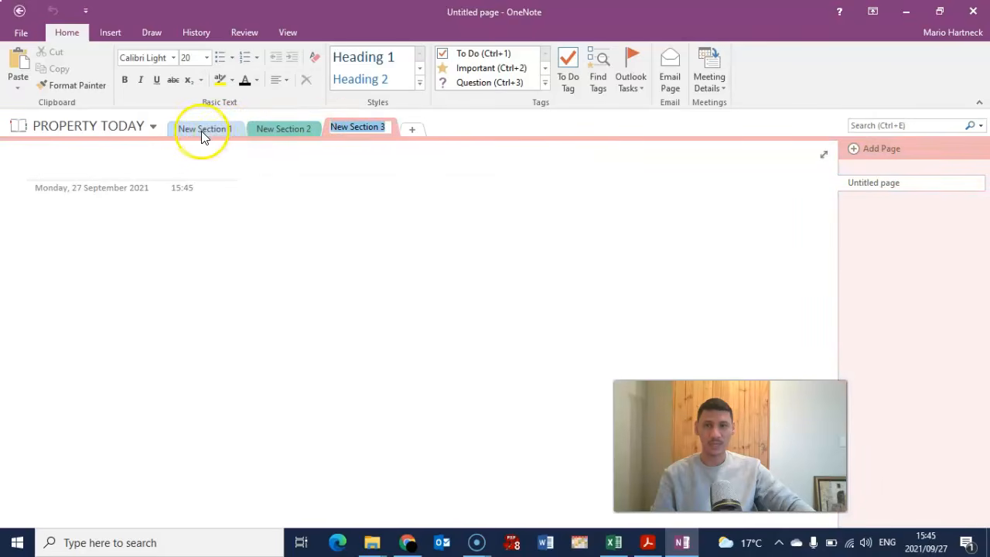
right_click(357, 128)
click(347, 134)
right_click(356, 131)
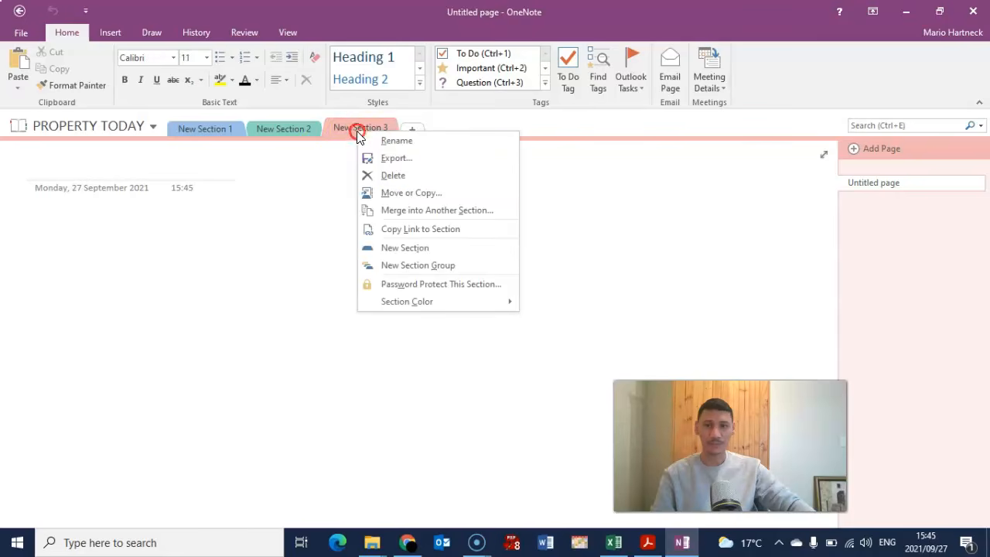
click(371, 175)
click(464, 315)
- Delete New Section 2, leaving New Section 1 as the only section
right_click(294, 126)
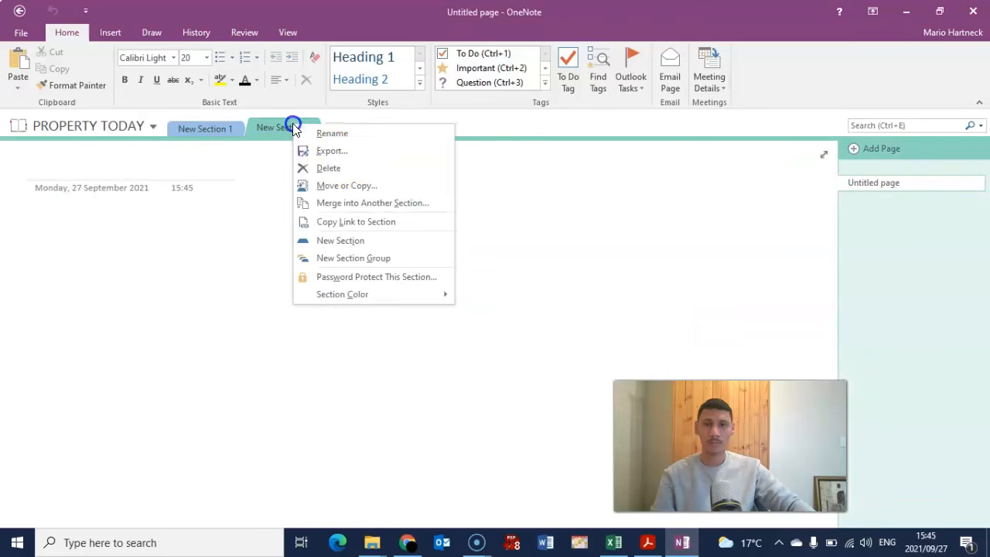
click(333, 166)
click(464, 315)
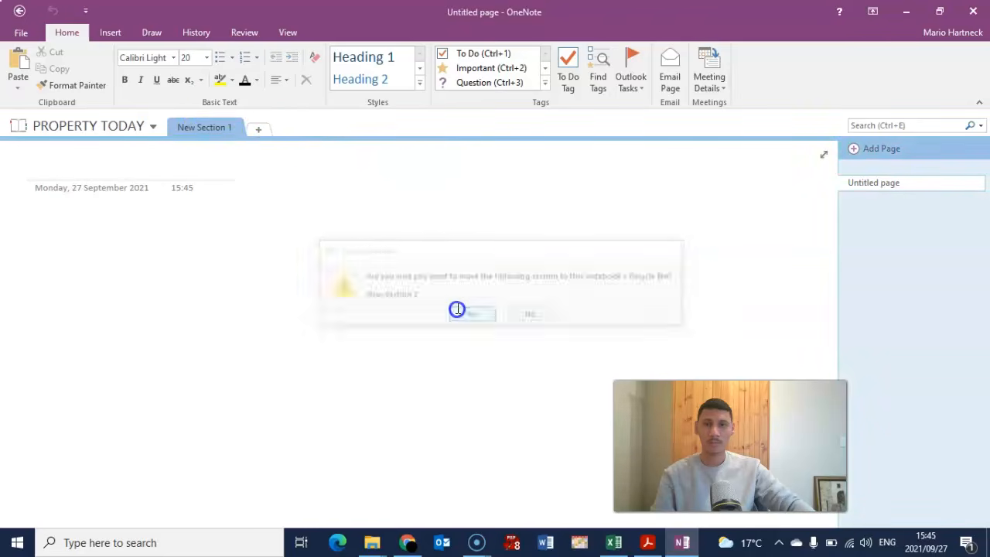
right_click(209, 128)
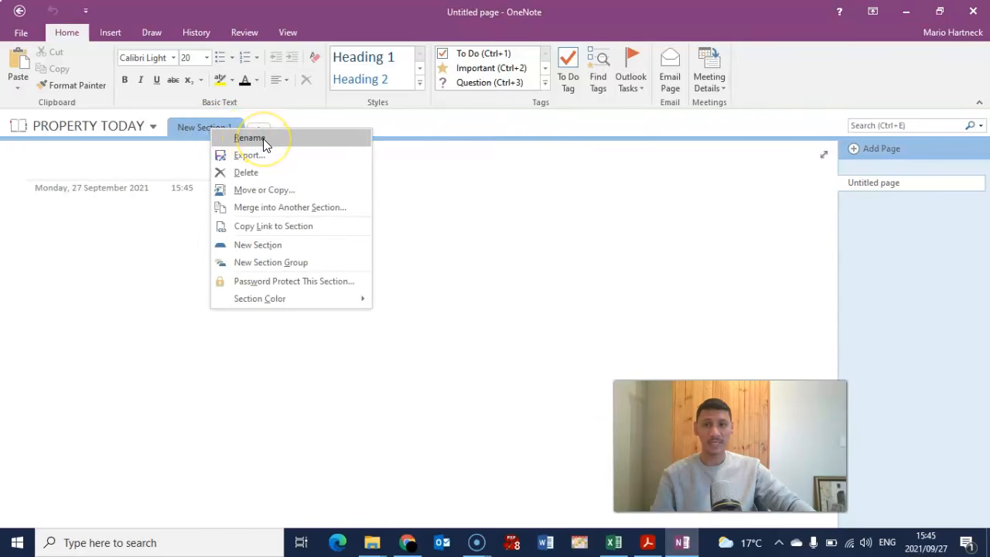
click(440, 275)
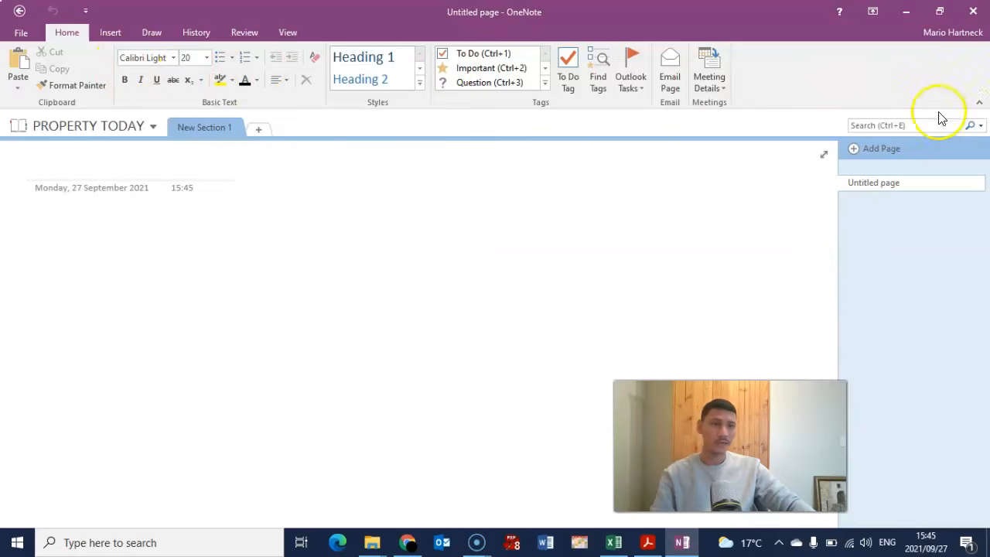
- Add three more untitled pages to New Section 1, giving it four
click(856, 148)
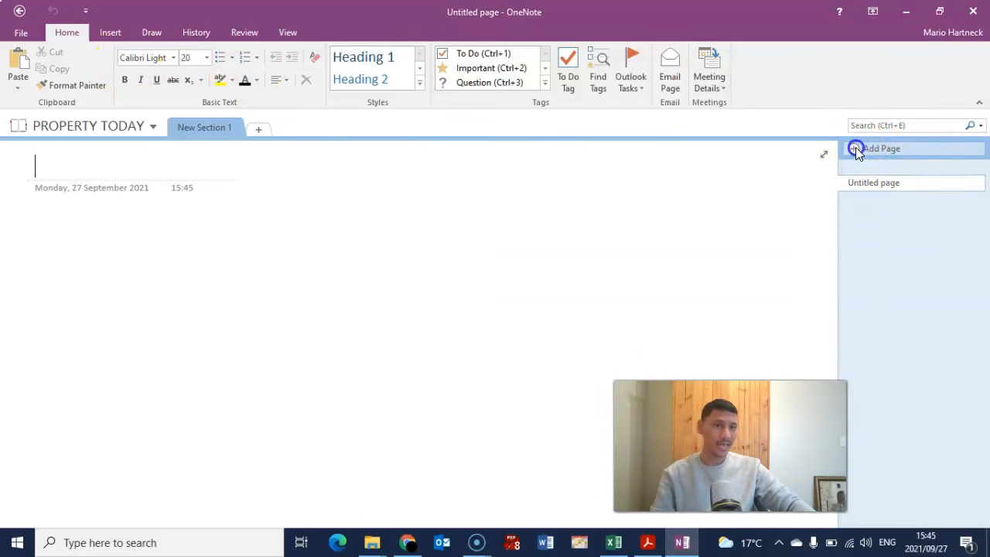
click(856, 148)
click(855, 148)
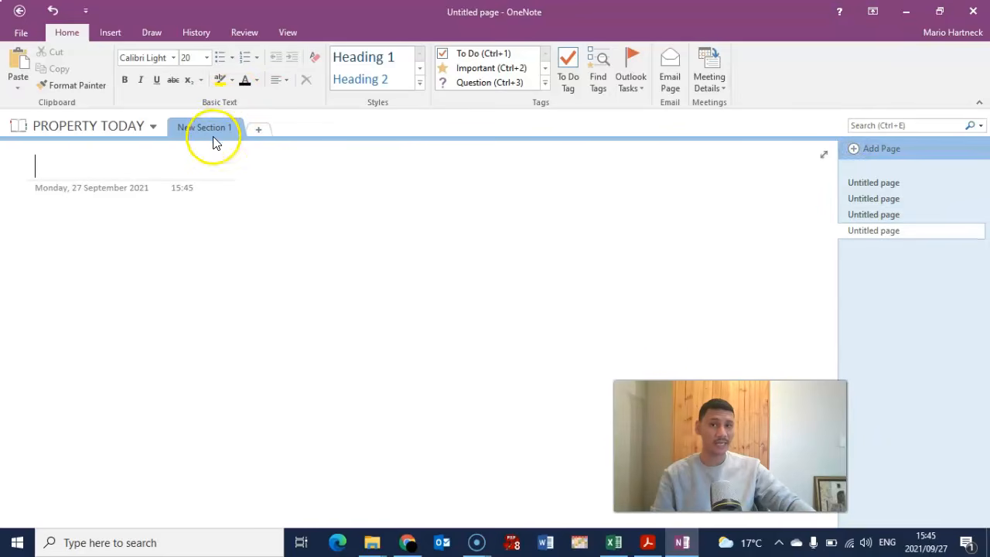
- Add New Sections 2 and 3, each with several extra untitled pages
click(260, 129)
click(854, 151)
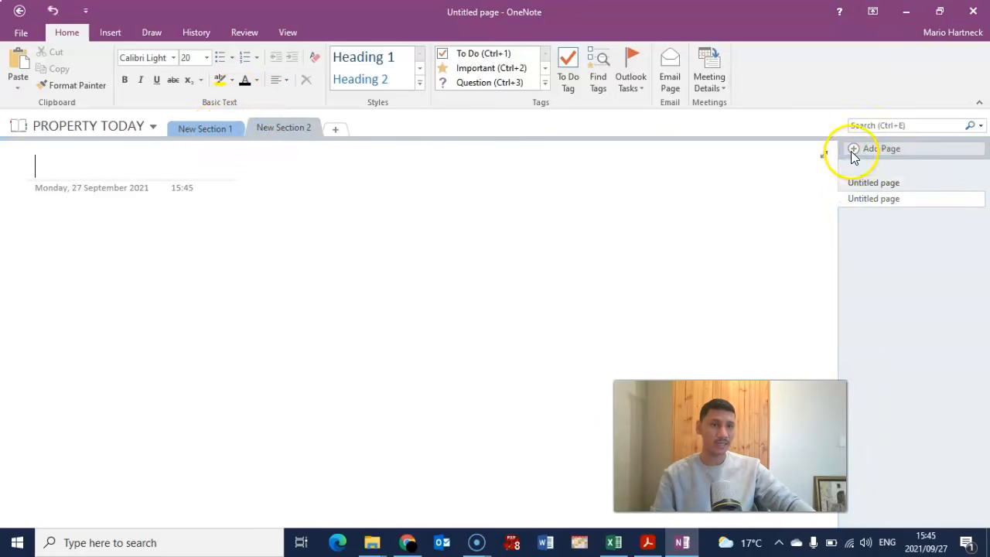
click(853, 150)
click(852, 150)
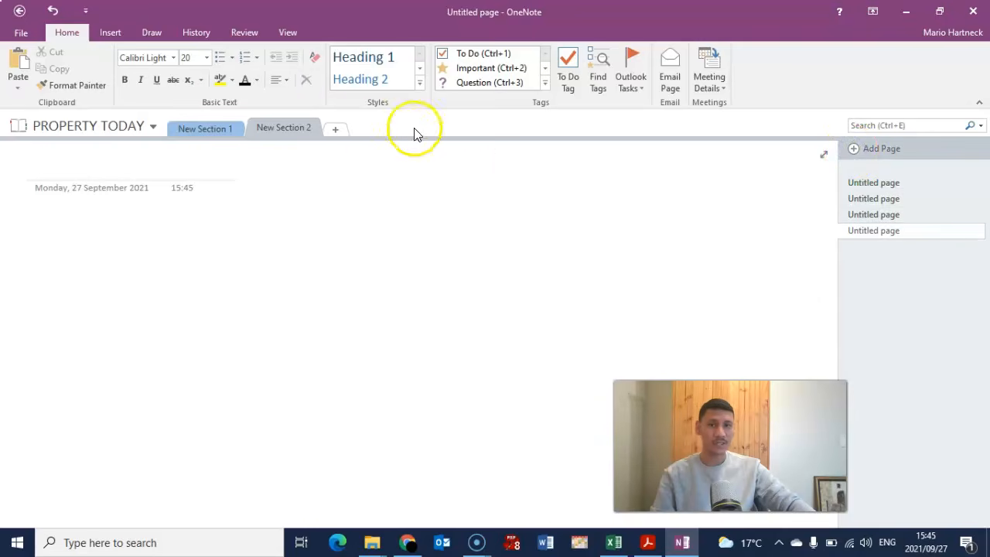
click(336, 133)
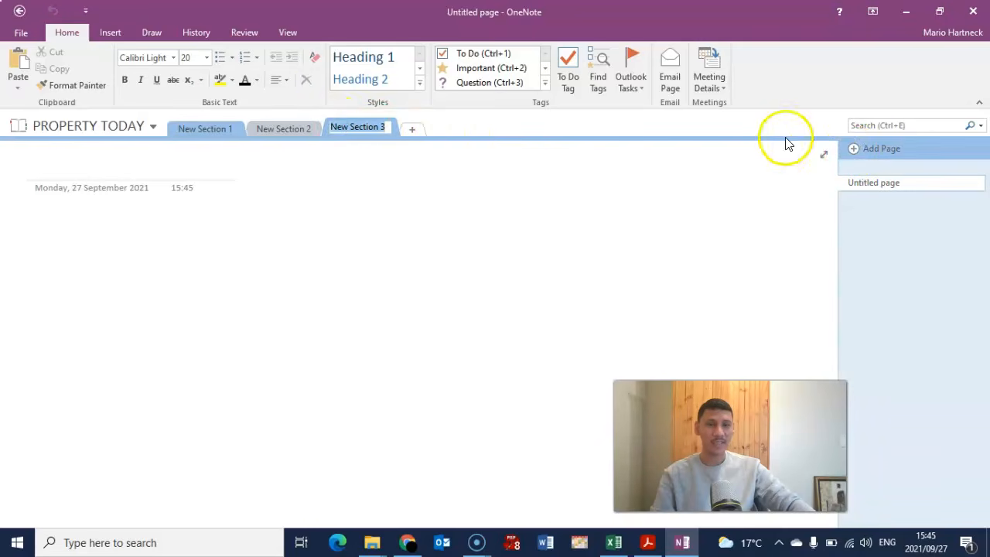
click(853, 153)
click(853, 150)
click(852, 150)
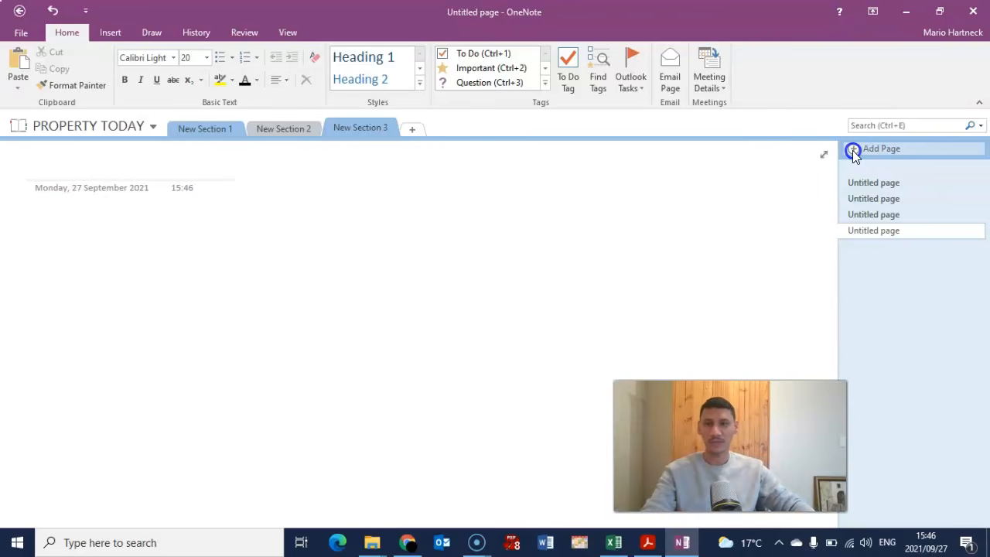
- Delete New Sections 3 and 2, leaving only New Section 1
click(114, 128)
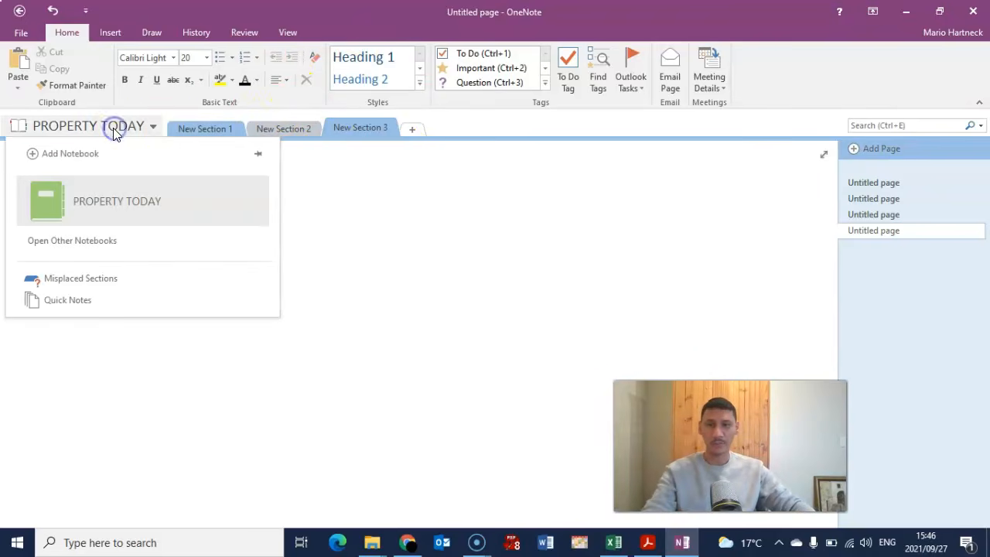
click(192, 130)
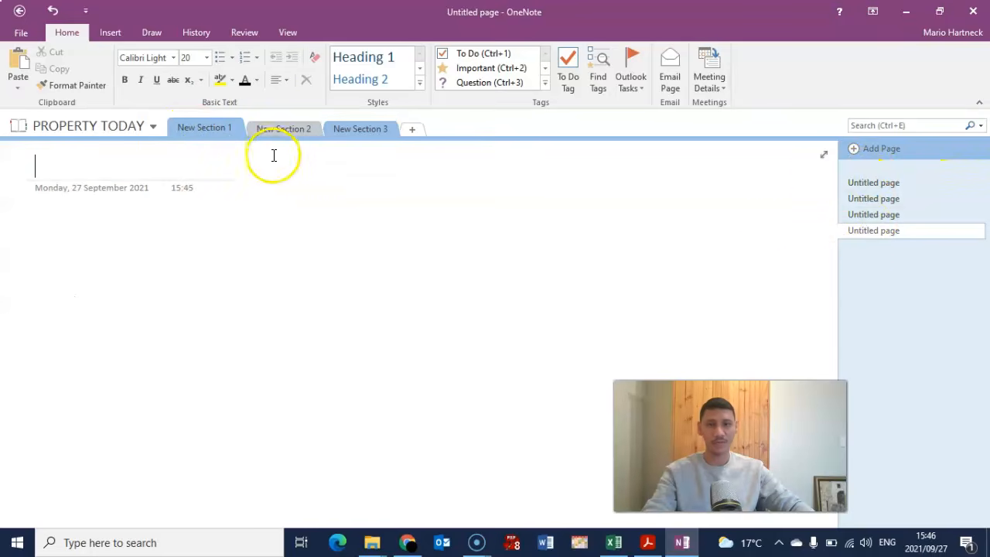
click(277, 128)
click(342, 128)
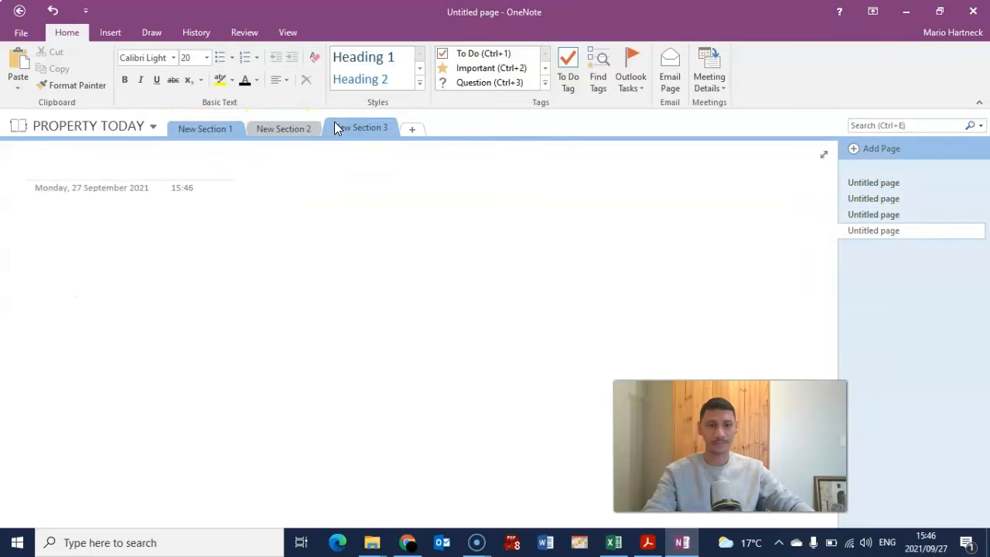
right_click(360, 128)
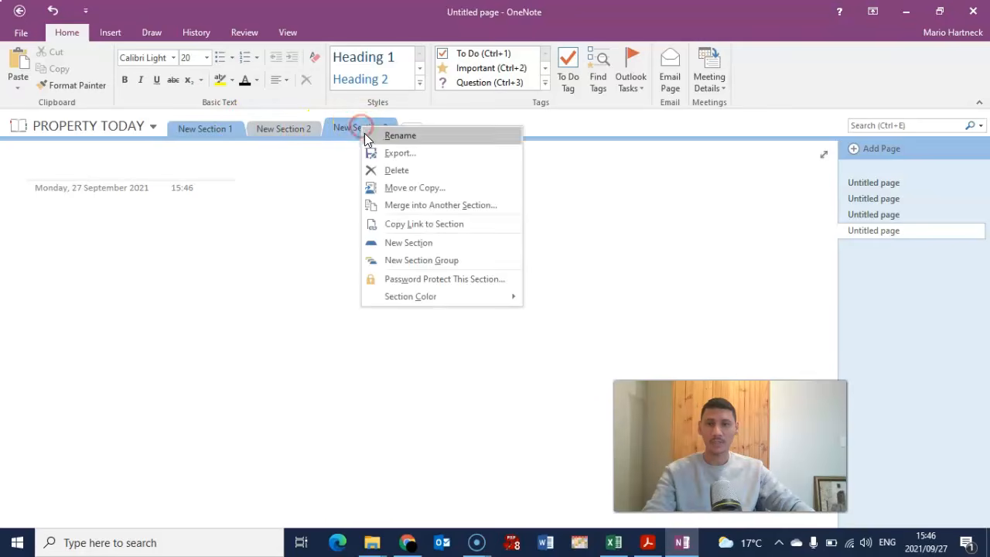
click(395, 171)
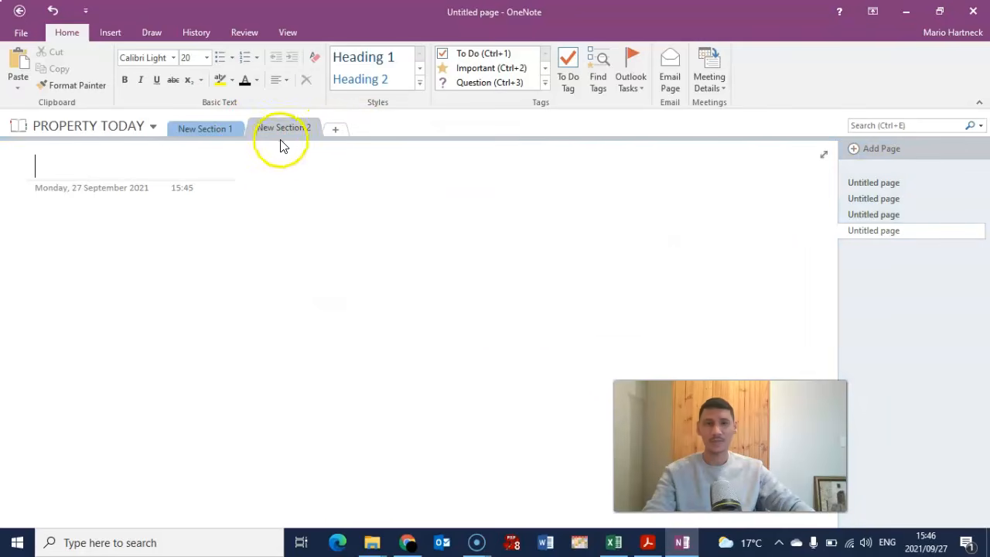
right_click(281, 126)
click(314, 170)
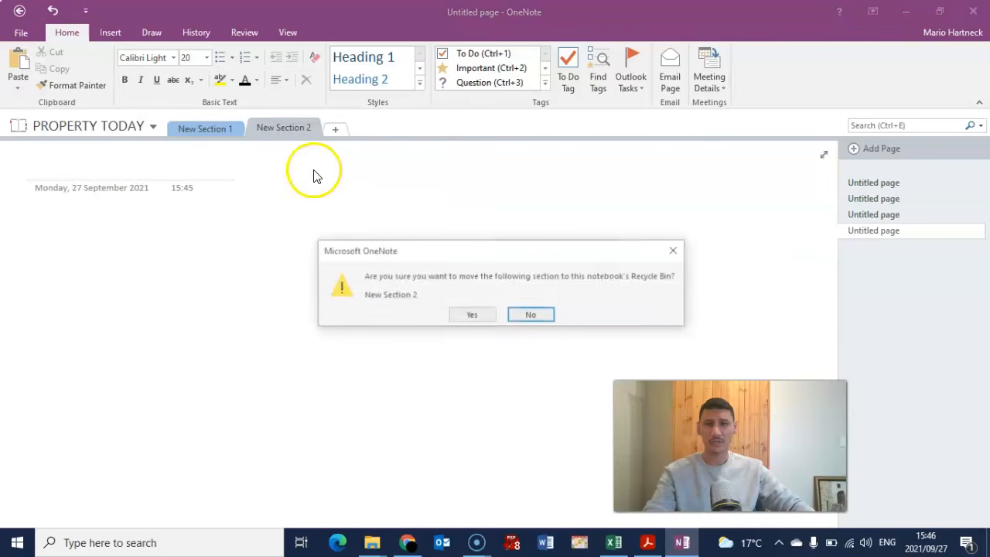
click(468, 315)
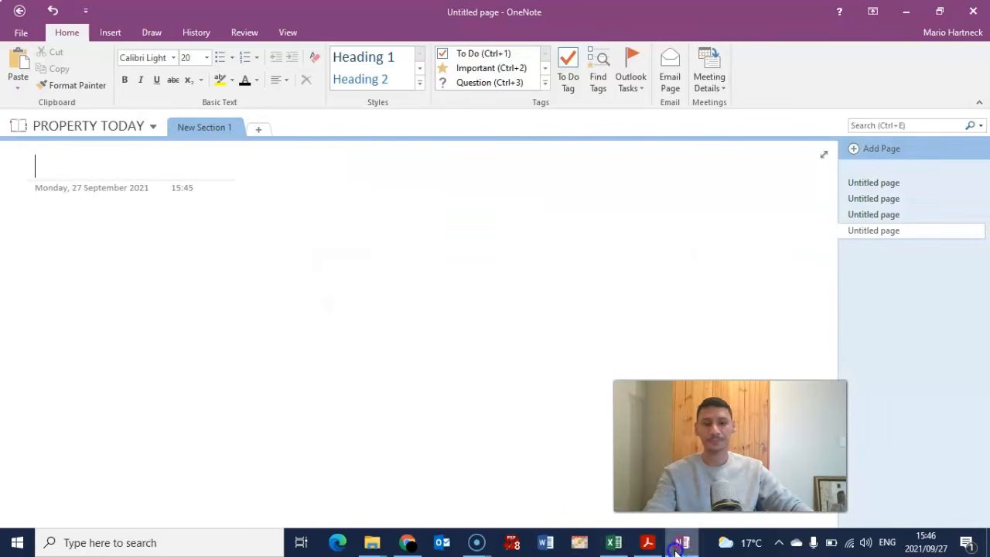
click(648, 542)
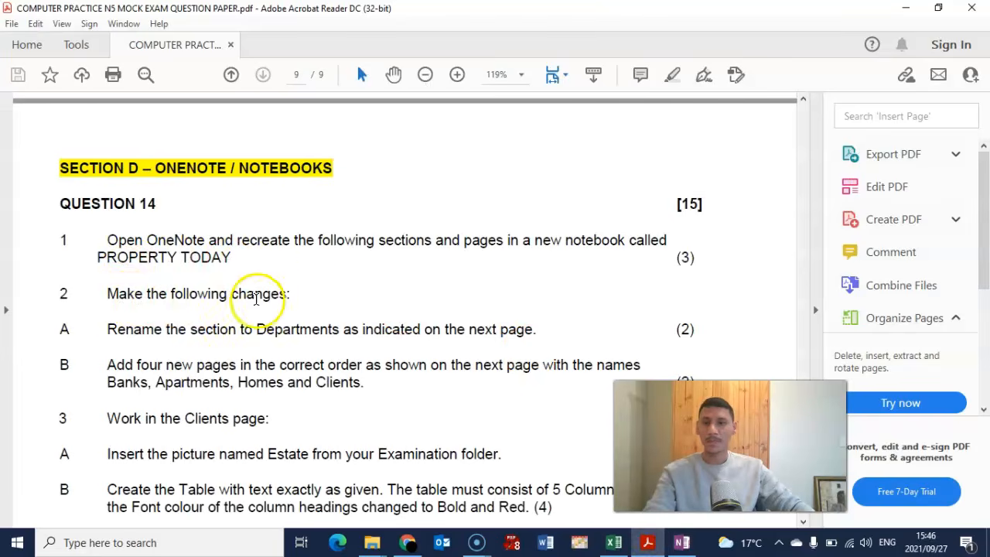
scroll(240, 278, down, 1)
scroll(241, 278, down, 1)
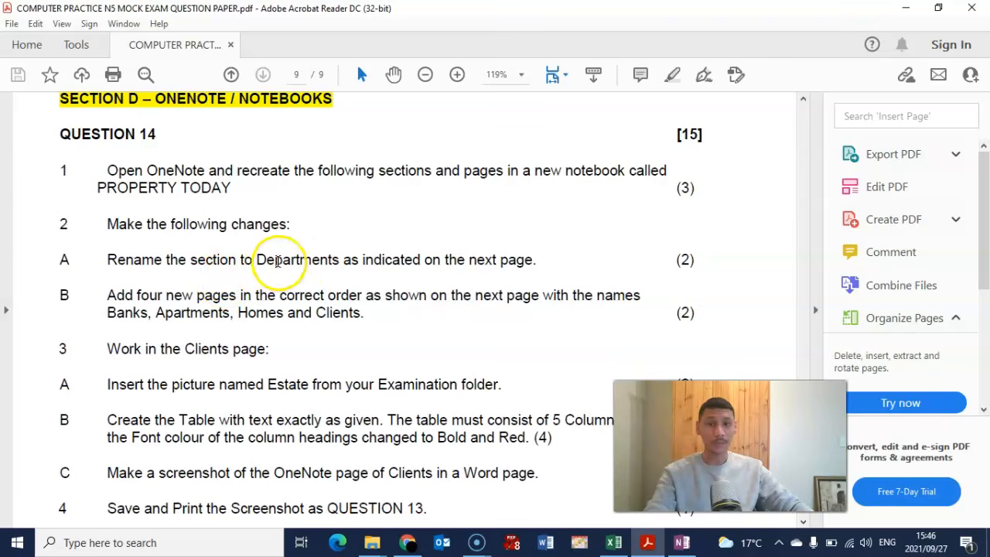
scroll(431, 265, down, 10)
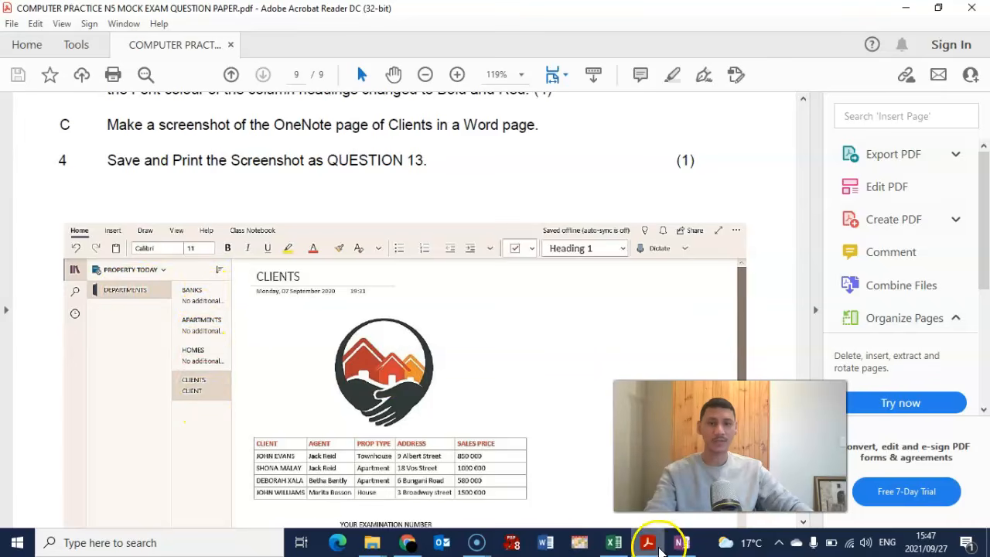
click(682, 542)
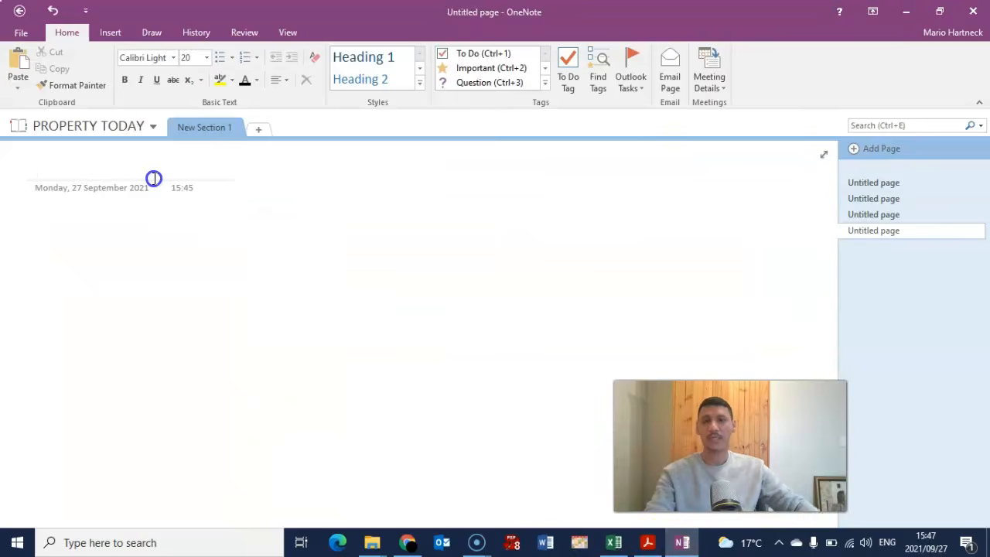
- Rename the New Section 1 tab to DEPARTMENTS
right_click(206, 128)
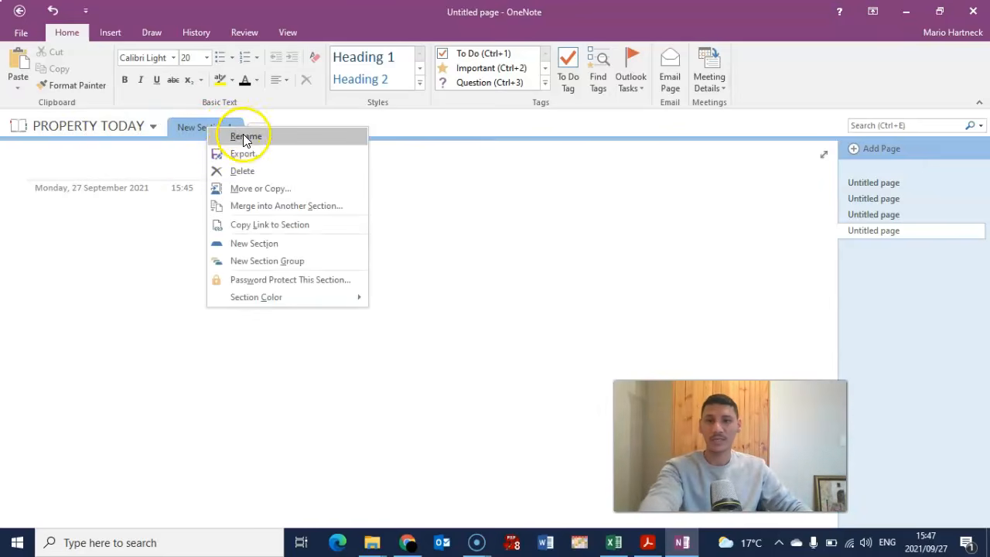
click(207, 130)
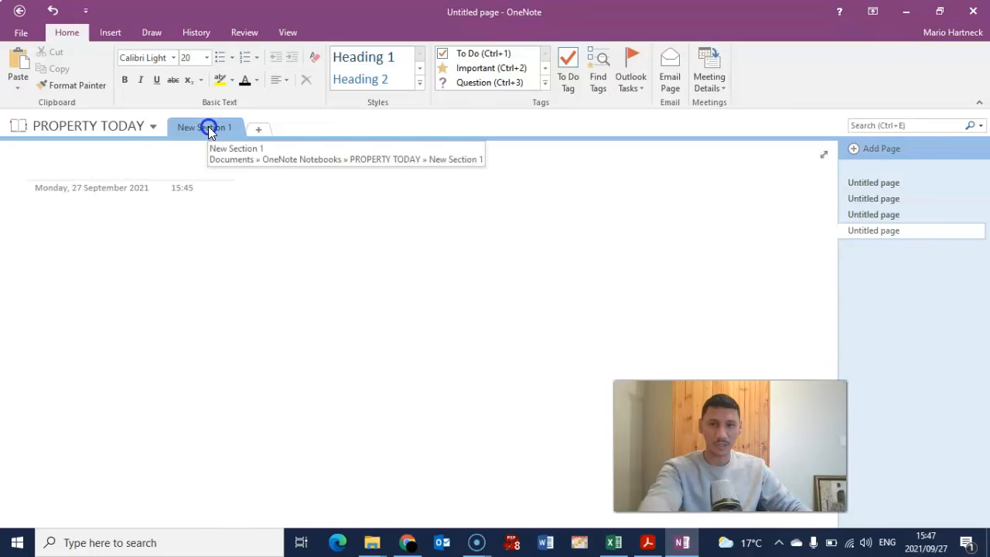
right_click(209, 130)
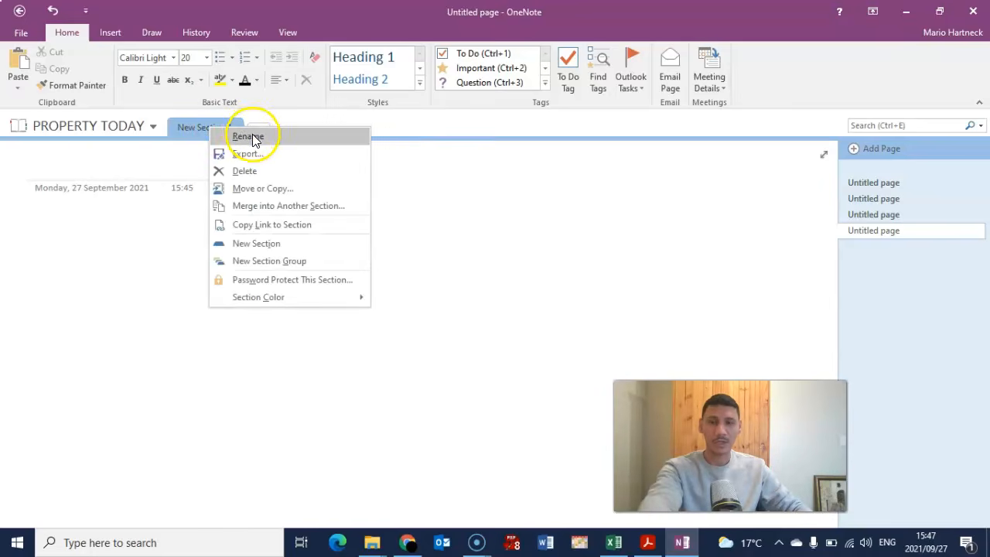
click(256, 138)
key(BackSpace)
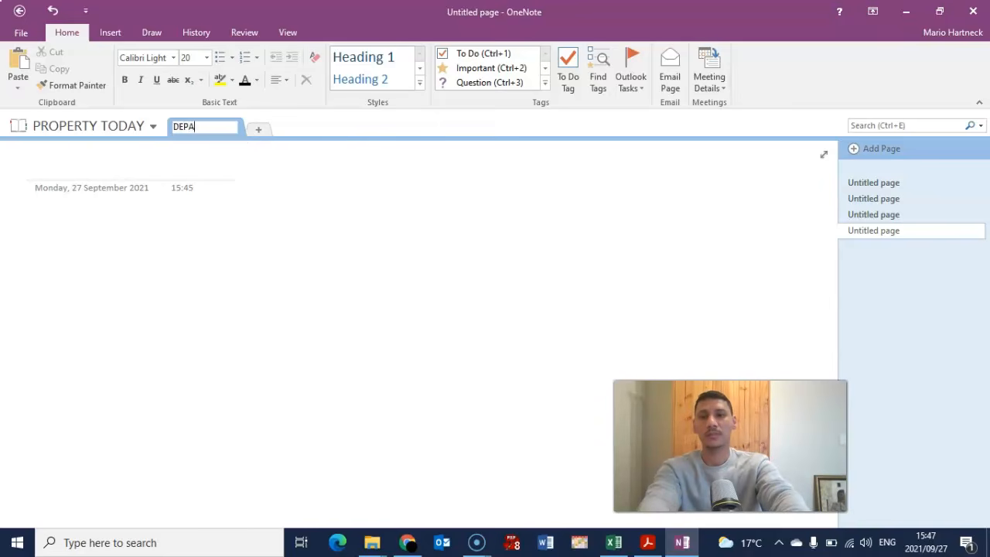
text(DEPARTMENTS)
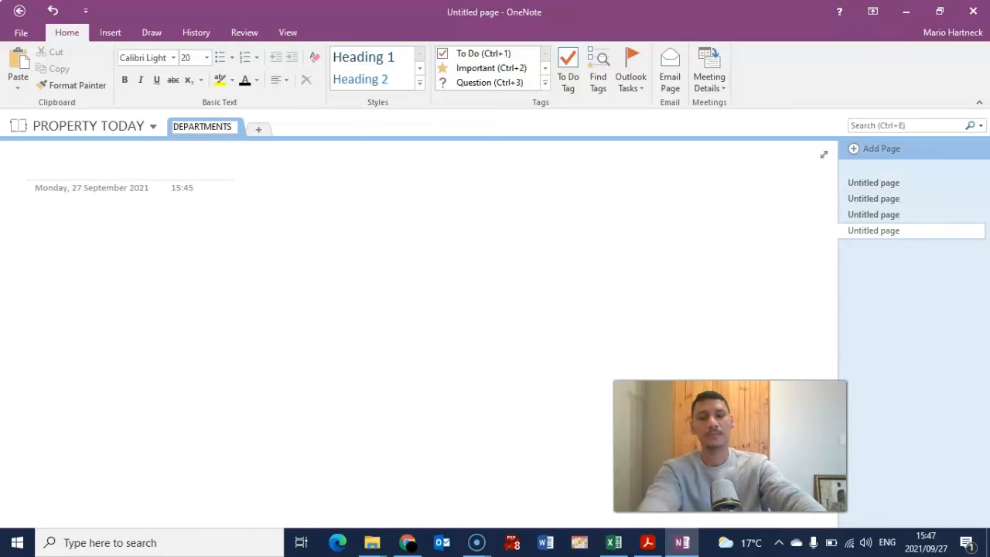
key(Return)
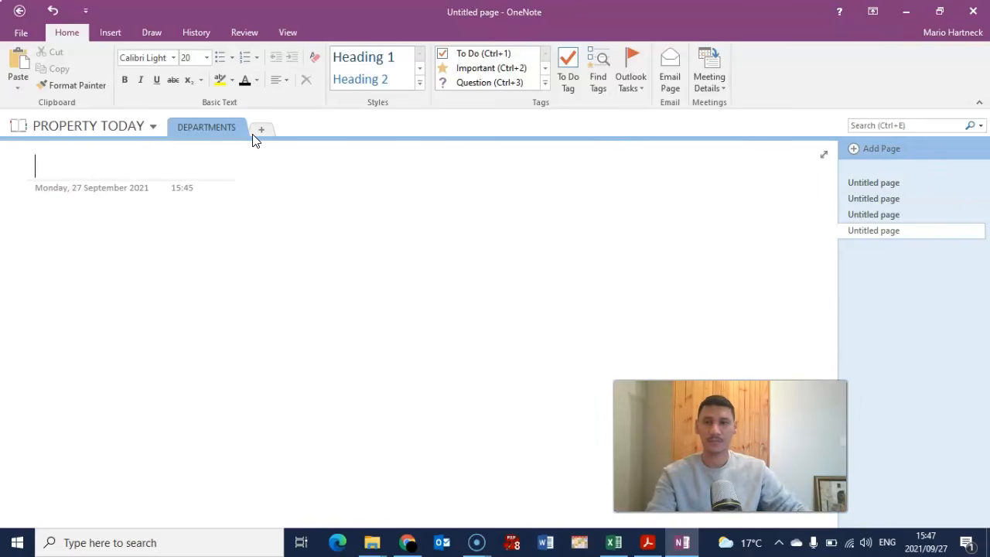
click(652, 545)
- Scroll the exam PDF to the top of Question 14's OneNote page list
scroll(232, 247, down, 1)
scroll(232, 248, up, 10)
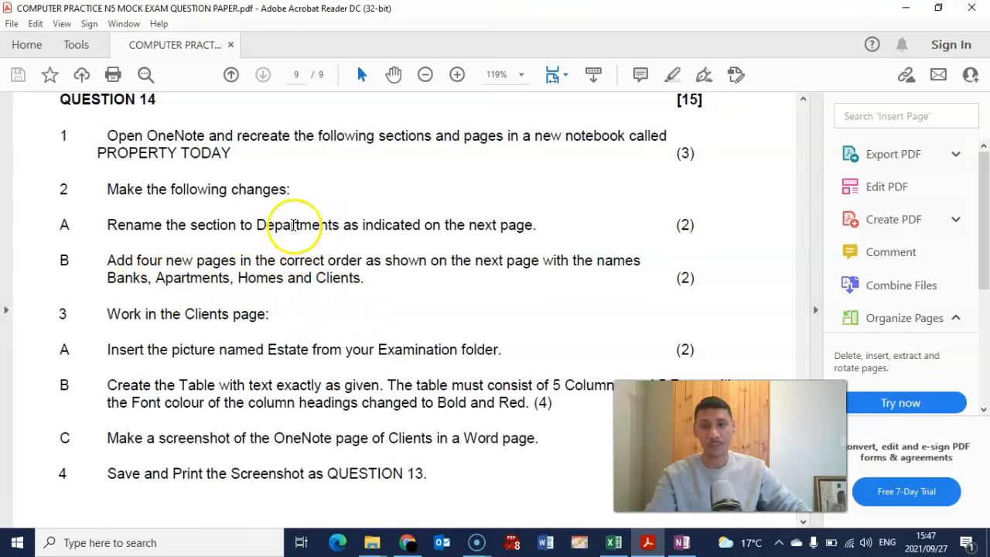
- Delete the last untitled page in the DEPARTMENTS section
click(681, 542)
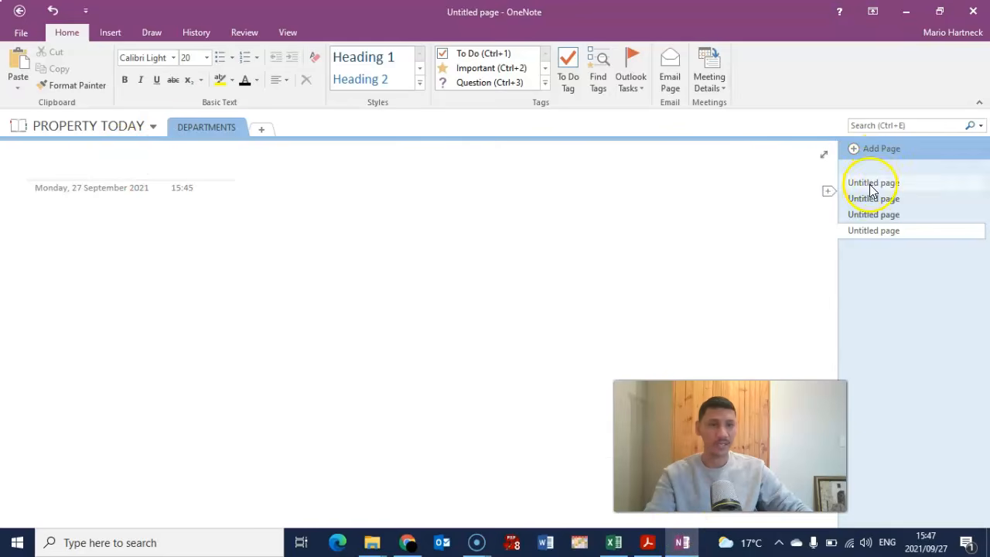
click(869, 233)
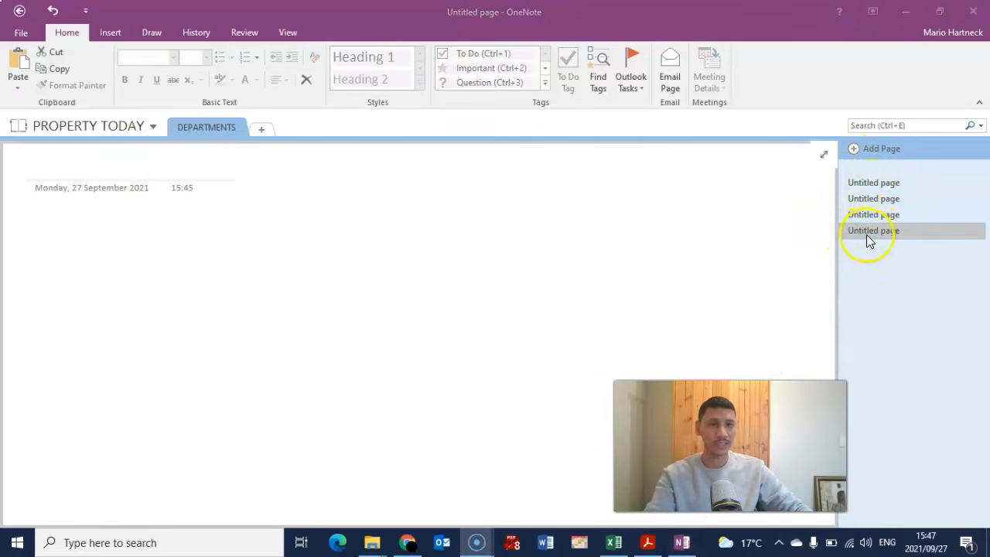
click(868, 232)
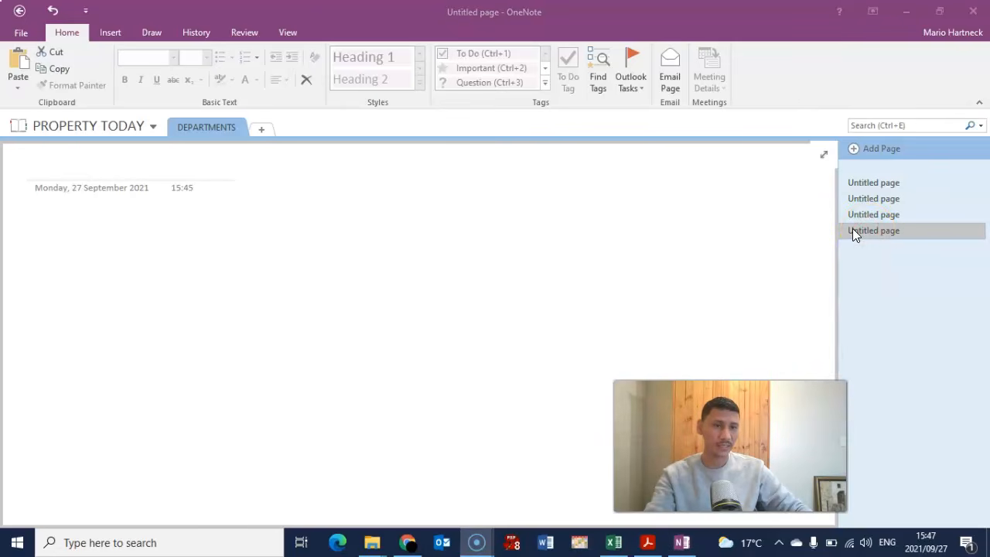
click(891, 229)
right_click(868, 231)
click(869, 231)
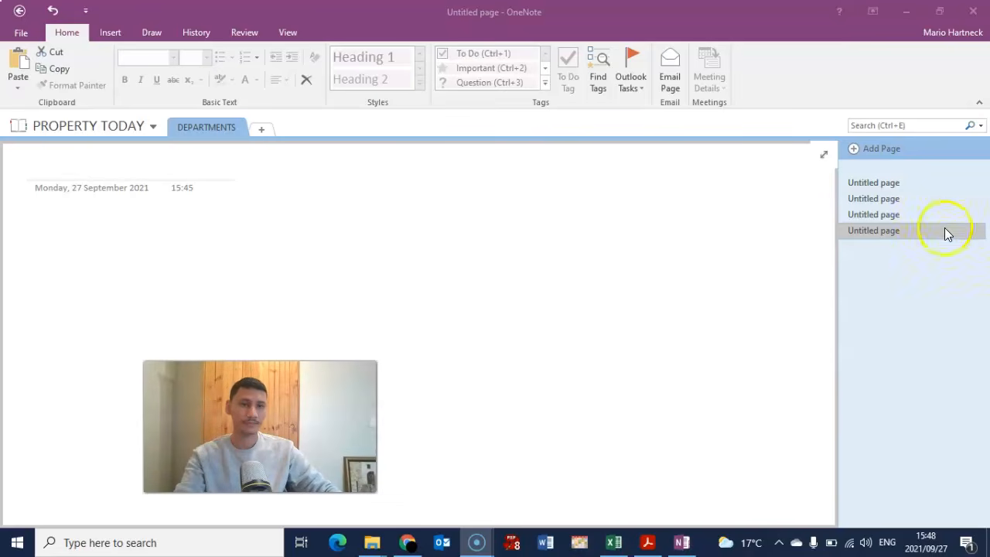
right_click(895, 230)
click(745, 255)
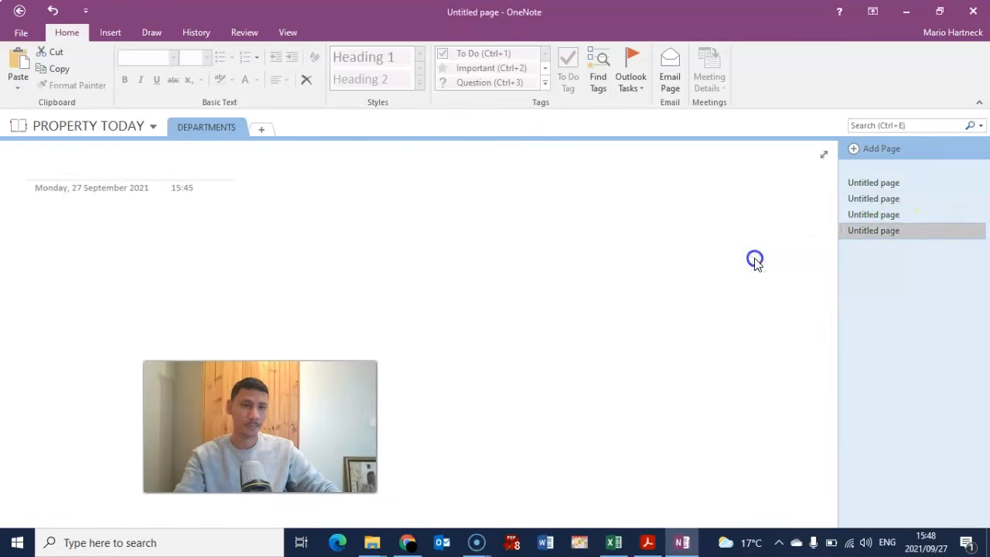
- Delete the remaining three untitled pages and add one fresh blank page
right_click(879, 214)
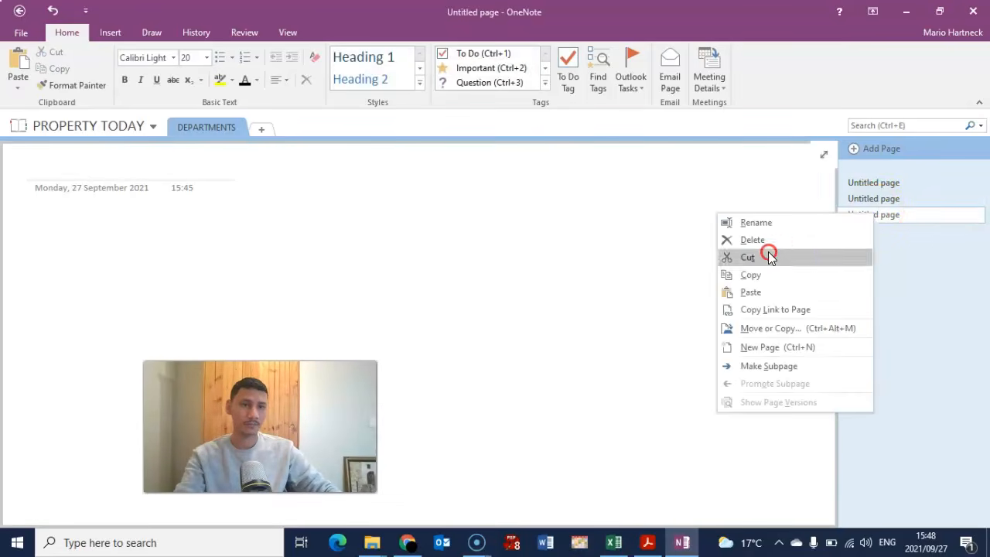
click(766, 240)
right_click(870, 205)
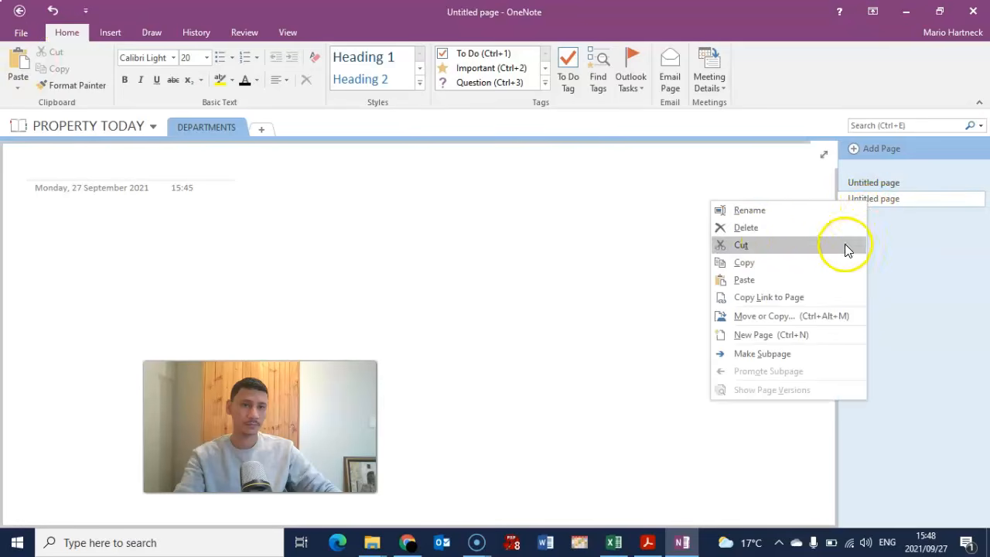
click(765, 225)
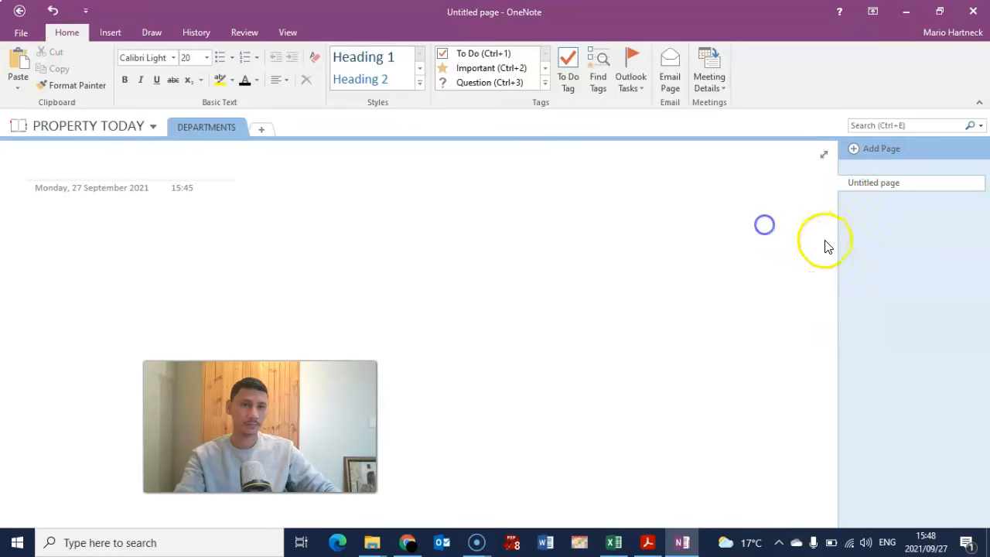
right_click(874, 189)
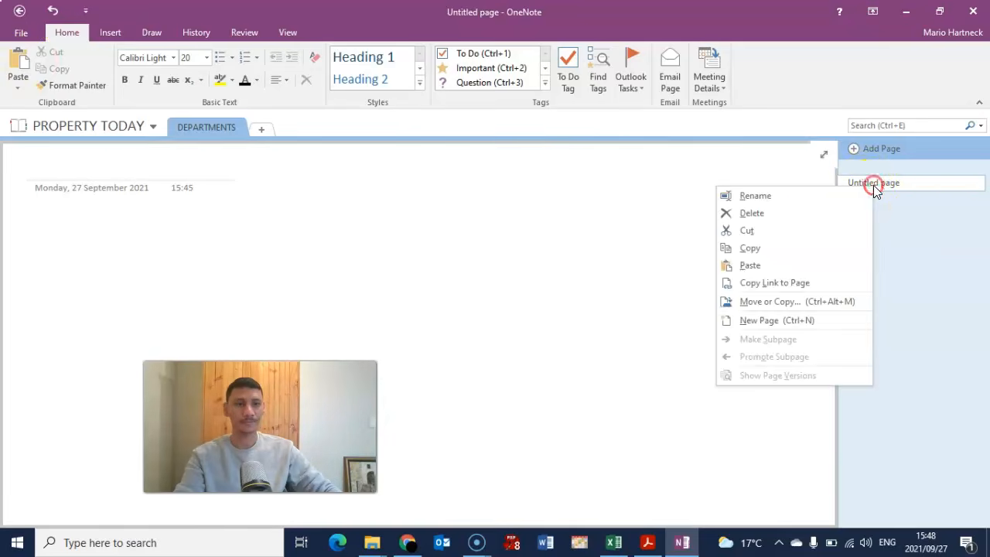
click(745, 210)
click(205, 128)
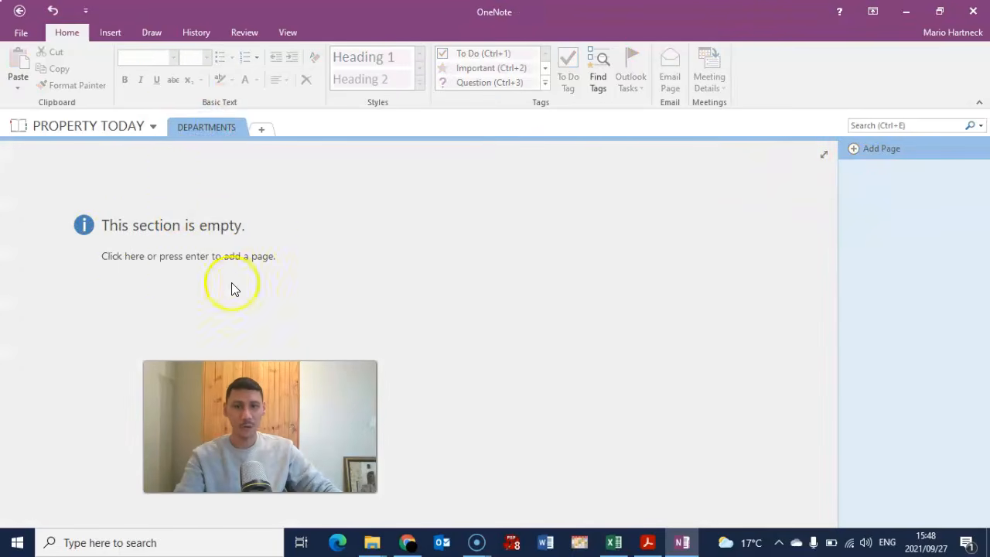
click(895, 148)
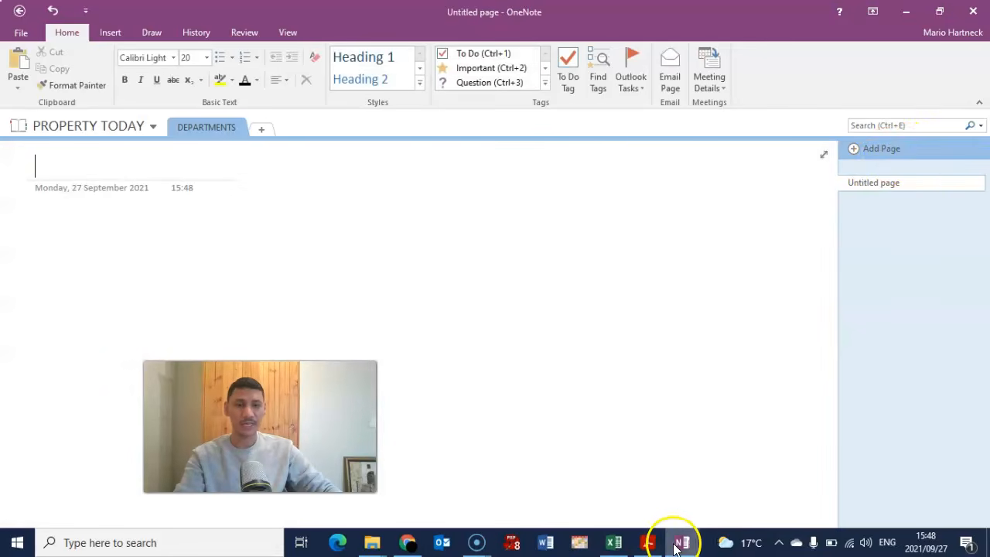
- Rename the blank page to BANKS
click(648, 540)
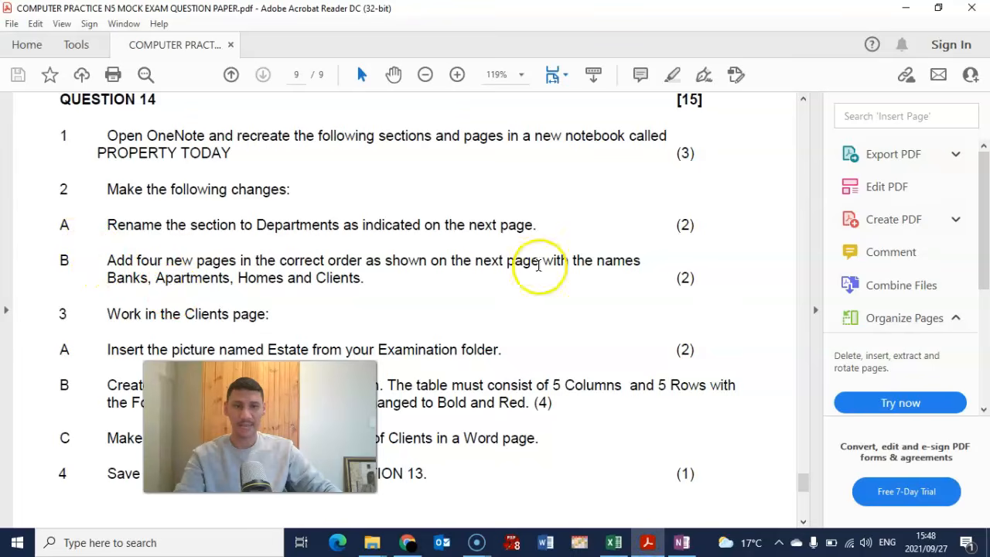
click(681, 543)
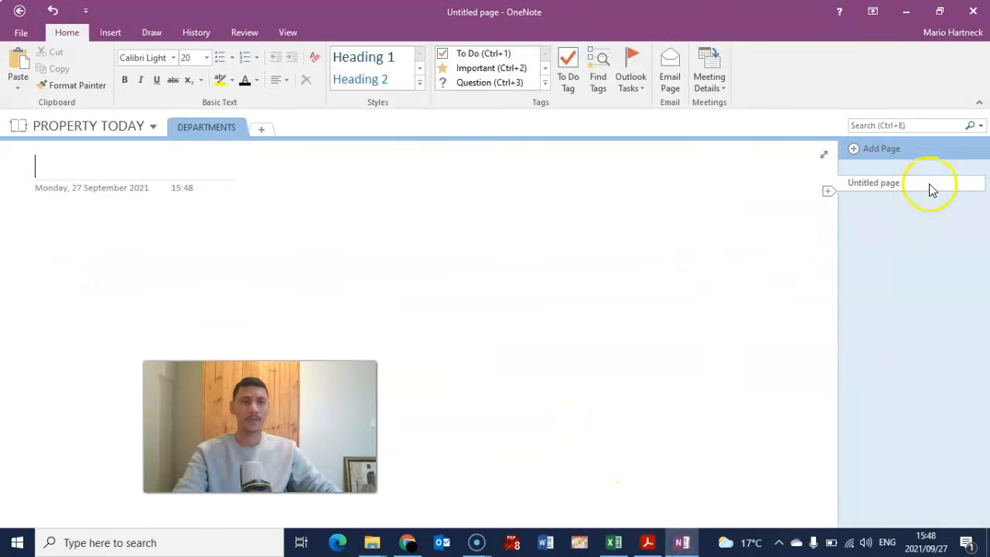
right_click(888, 186)
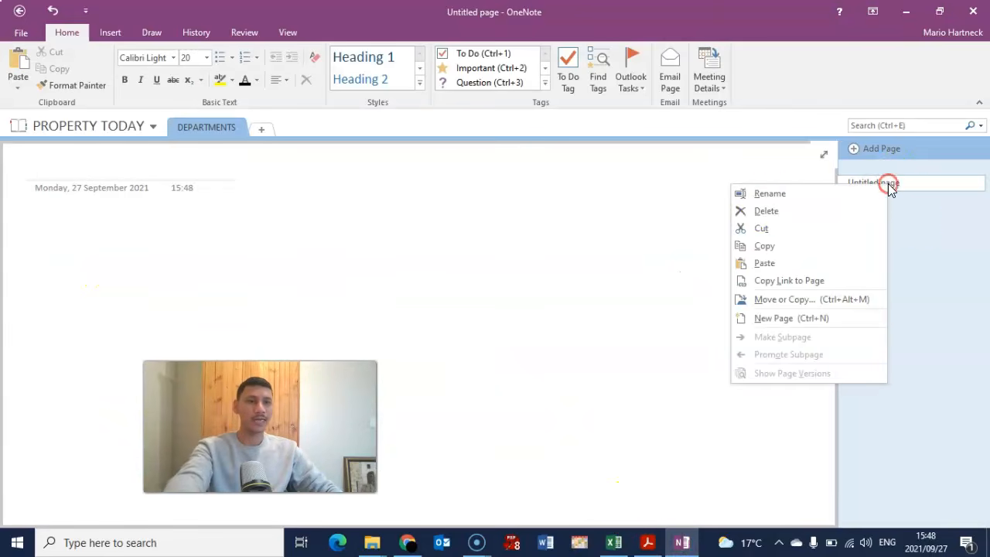
click(770, 193)
text(BANKS)
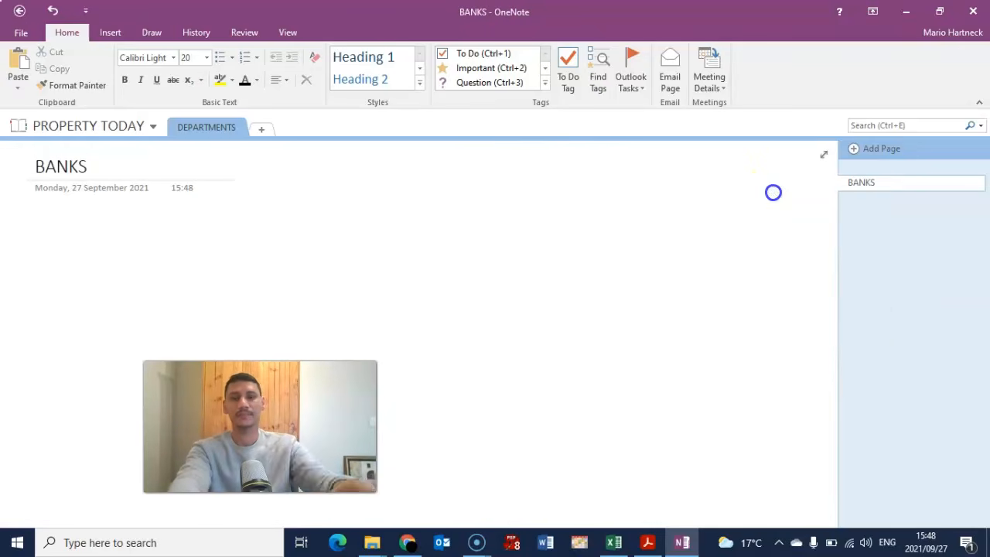
- Add two new pages titled APARTMENTS and HOMES
click(857, 149)
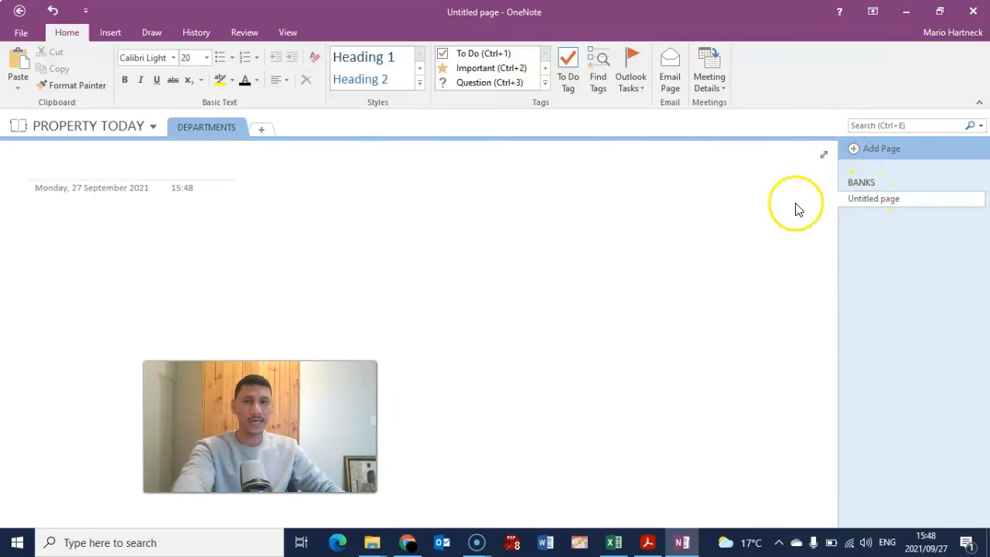
click(678, 544)
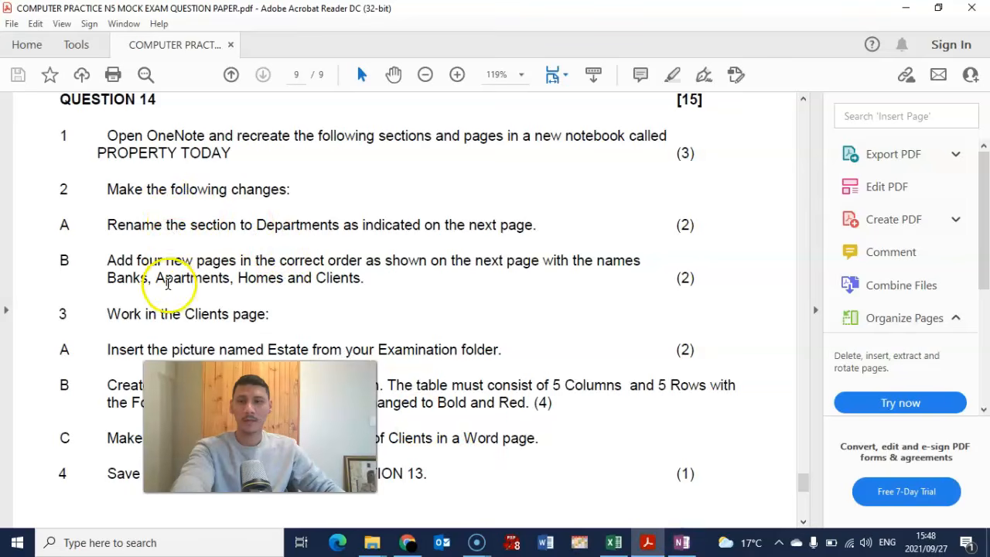
click(681, 543)
text(APARTMENTS)
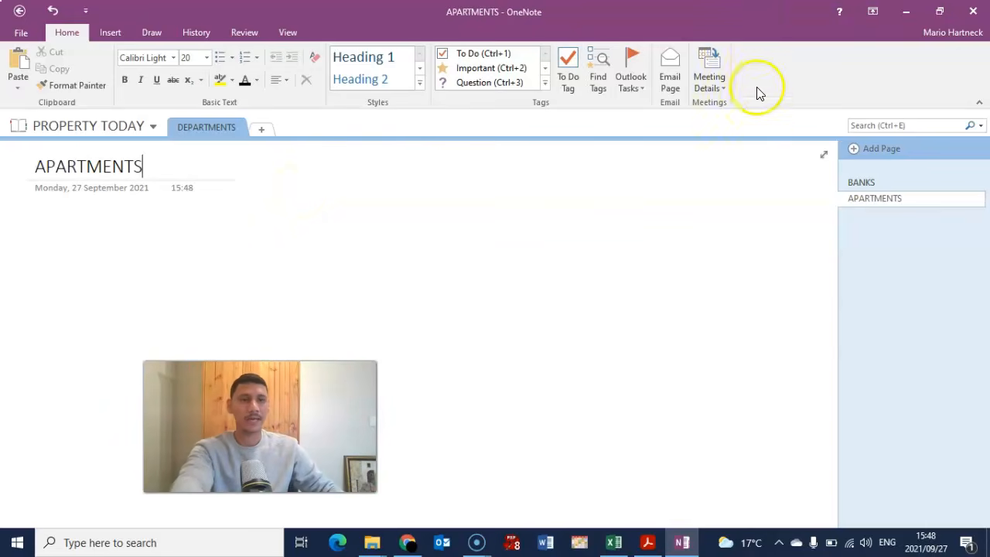
click(856, 148)
text(HOMES)
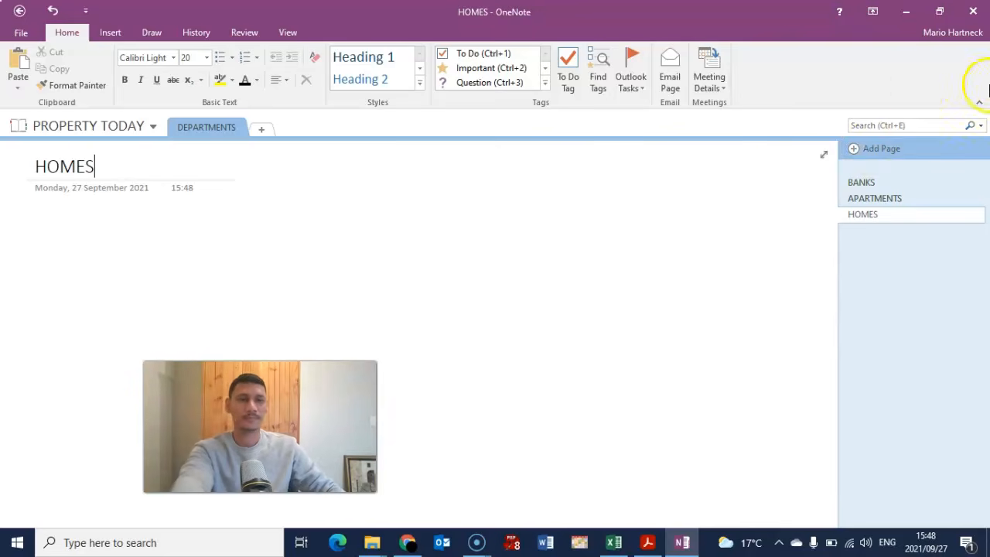
- Add a fourth page titled CLIENTS, then return to the exam PDF
click(860, 147)
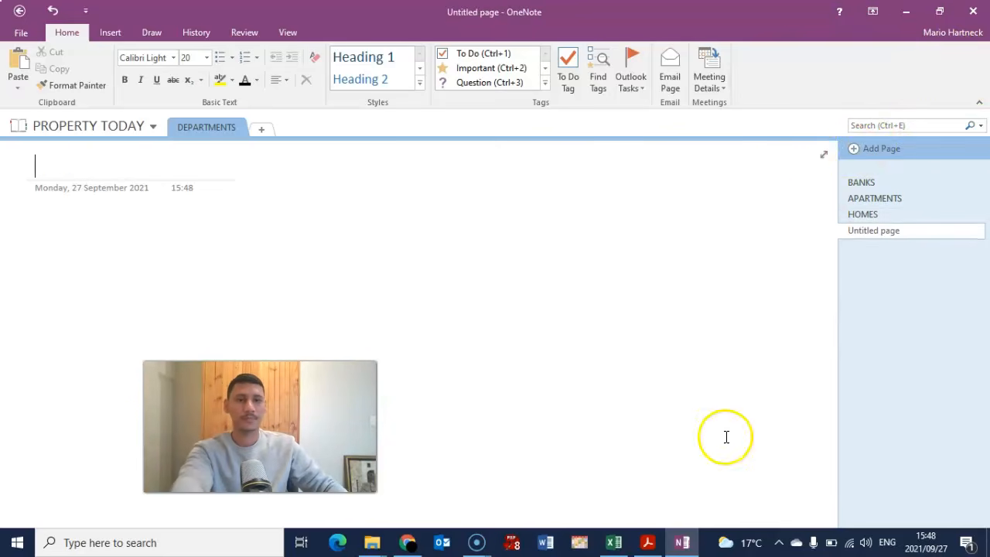
click(649, 543)
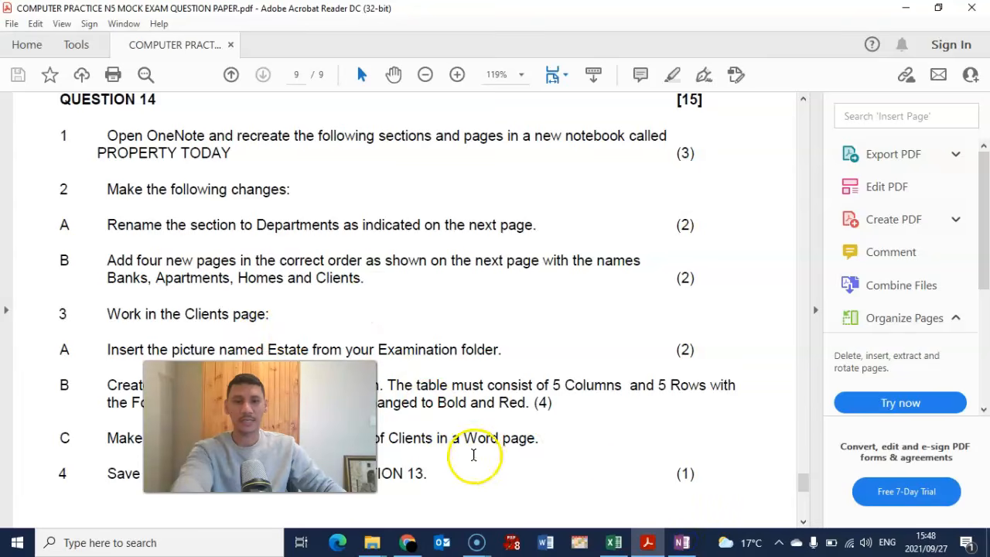
click(683, 541)
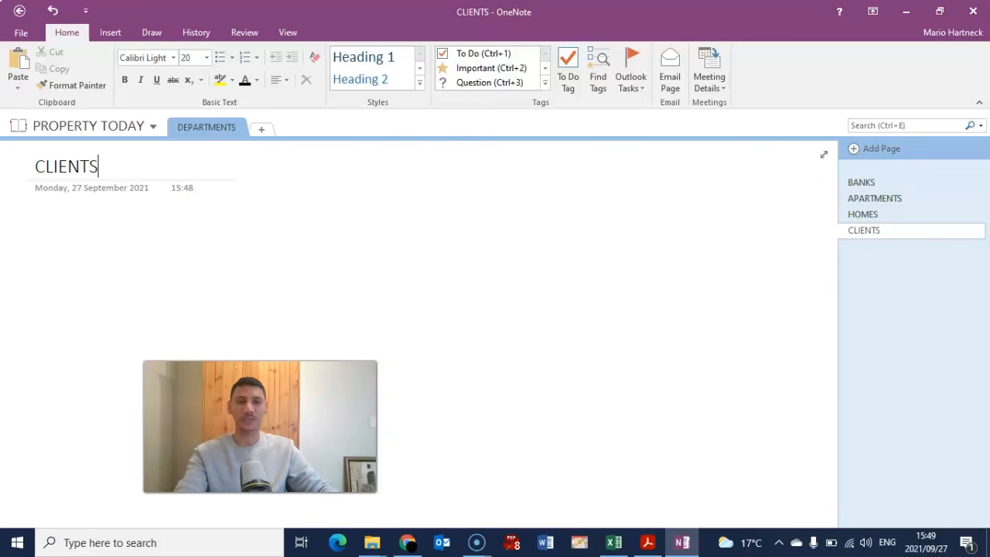
click(649, 543)
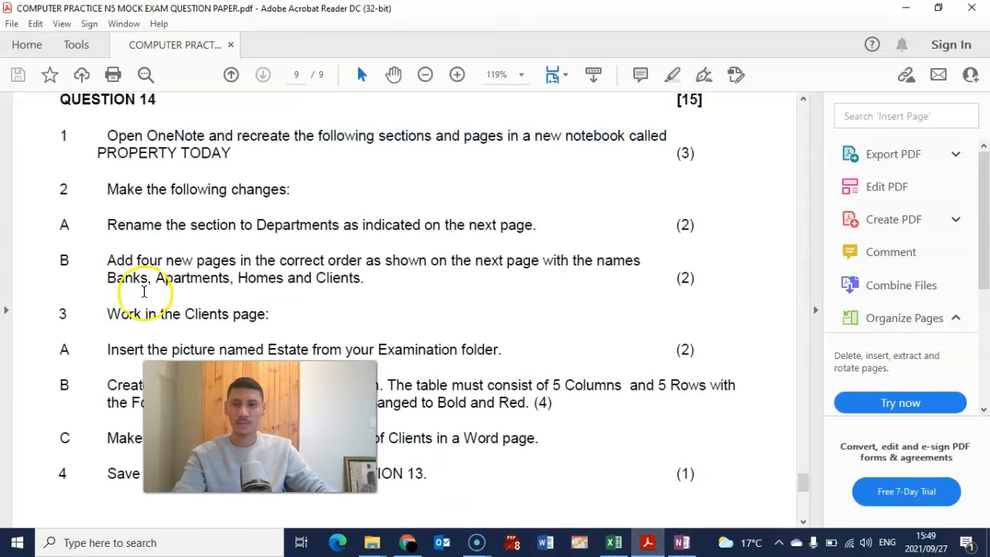
- Highlight Question 14's Clients-page tasks in the PDF, then return to OneNote's CLIENTS page
drag(260, 427, 837, 452)
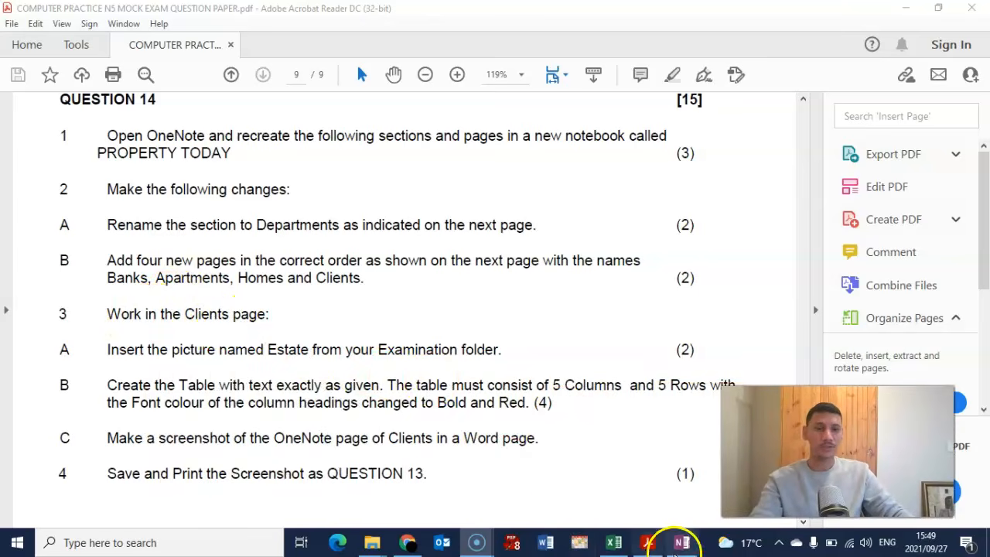
click(680, 544)
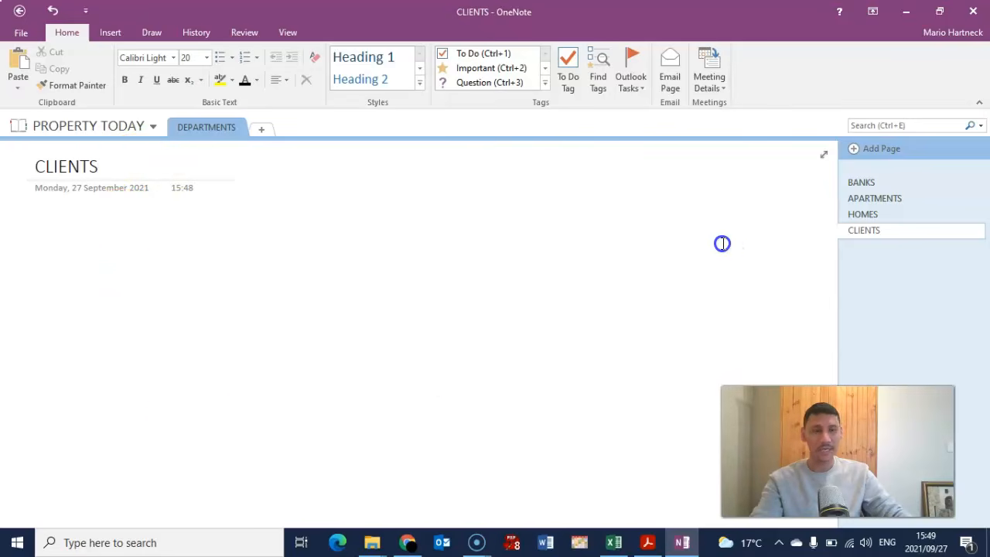
click(871, 186)
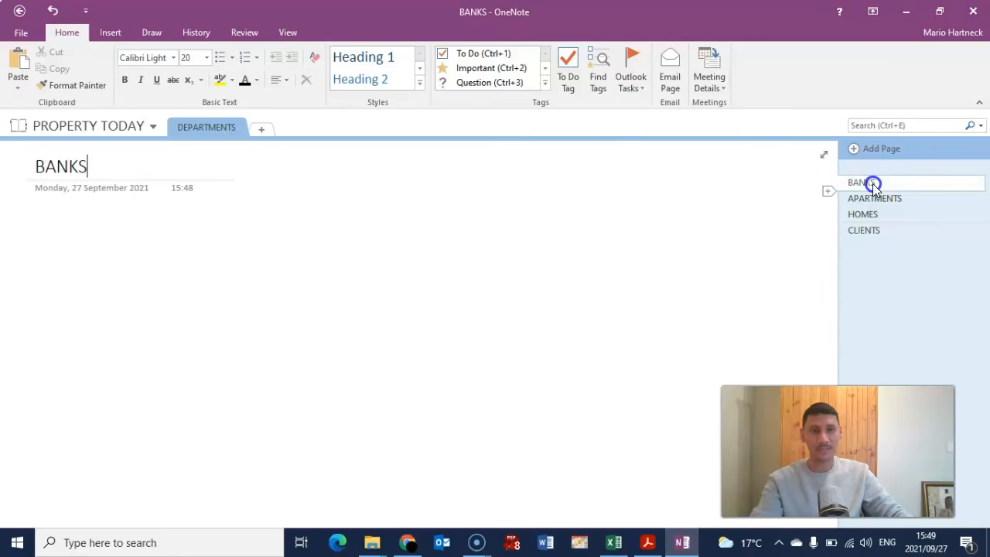
click(869, 230)
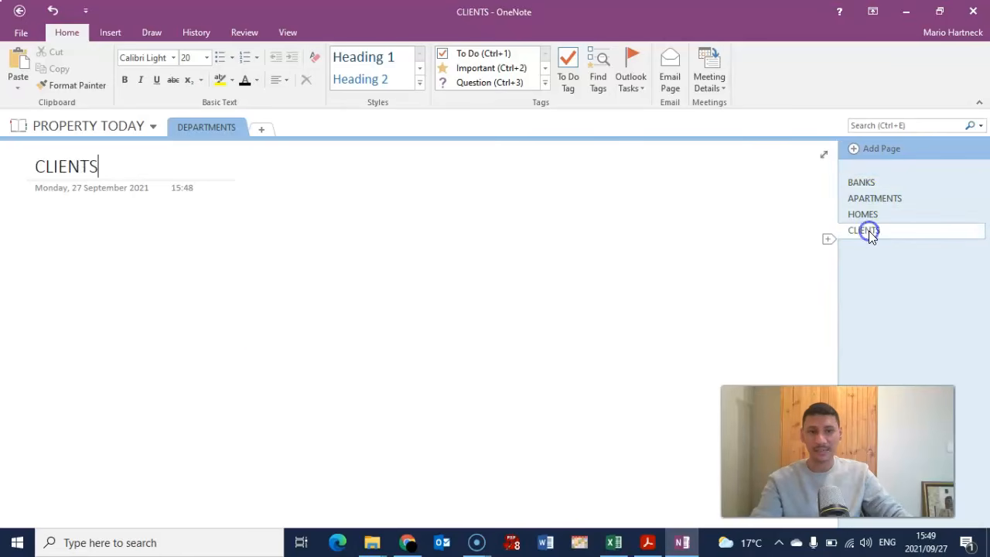
click(649, 545)
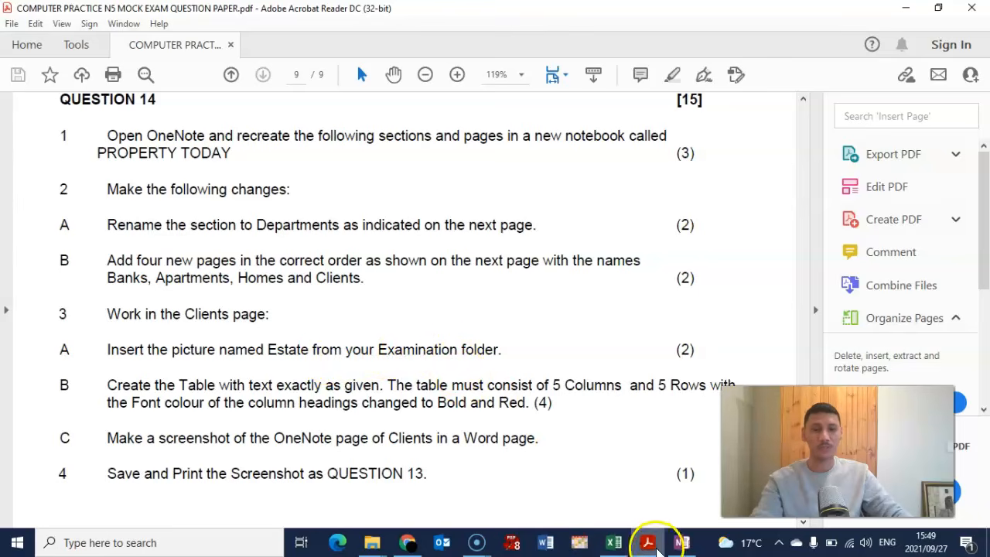
click(681, 543)
click(57, 246)
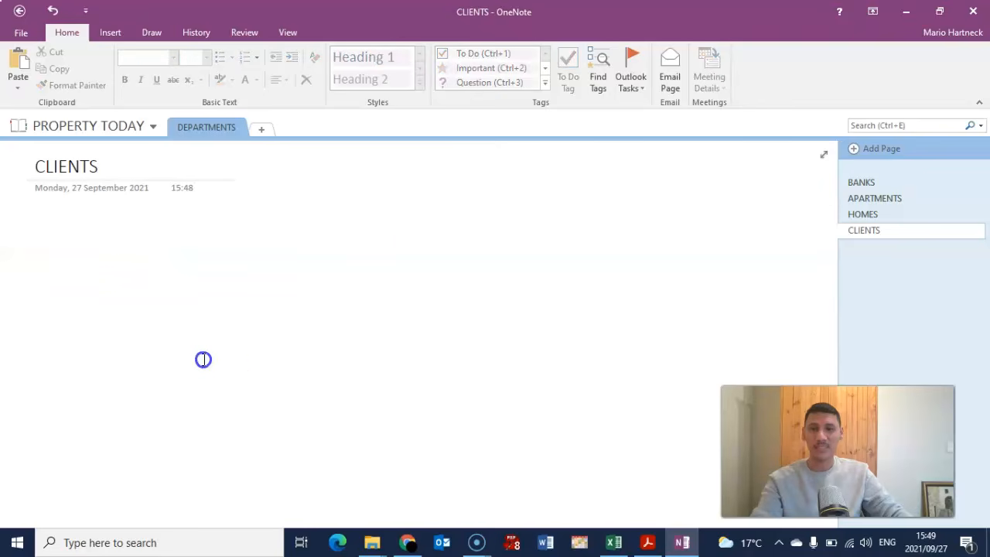
click(567, 253)
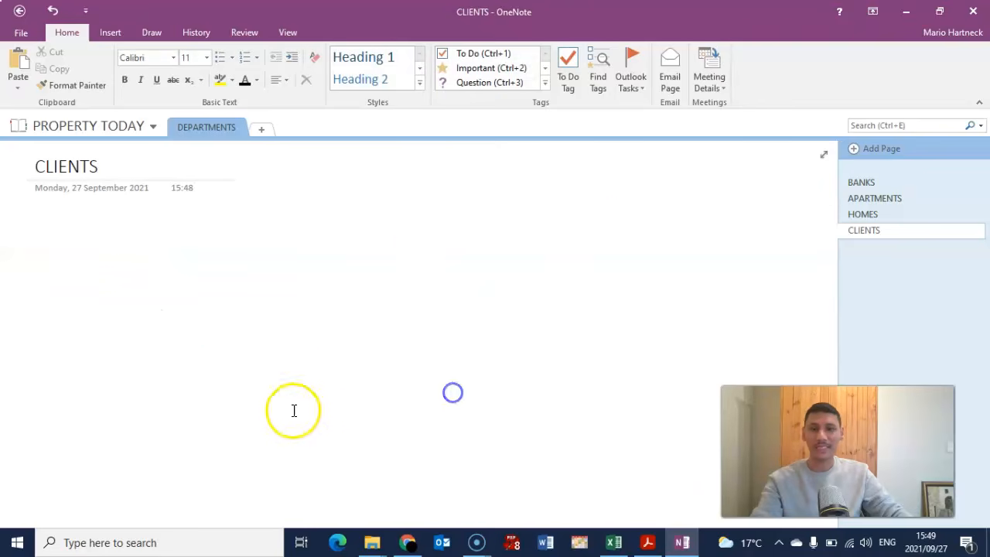
click(149, 352)
click(575, 336)
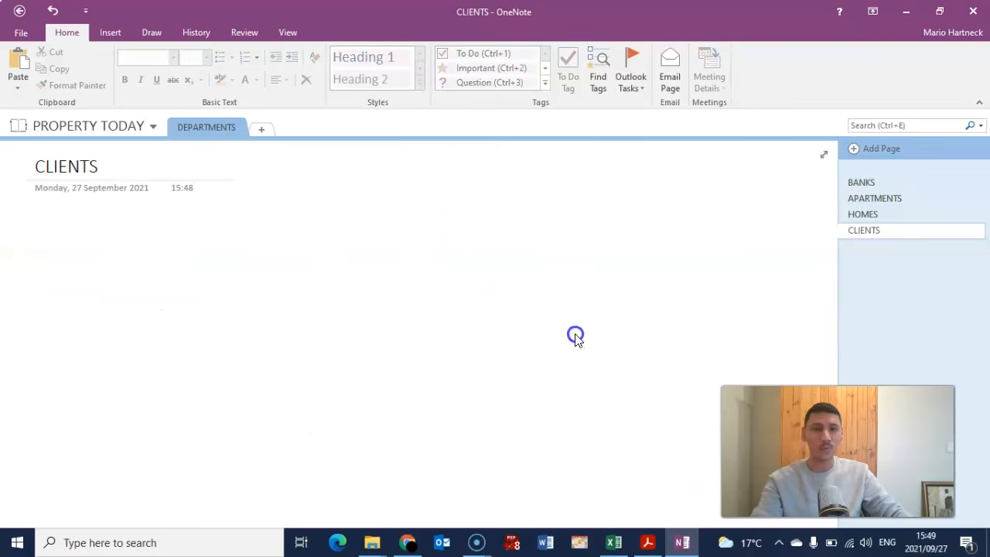
click(240, 385)
text(xxx)
click(372, 220)
text(XXX)
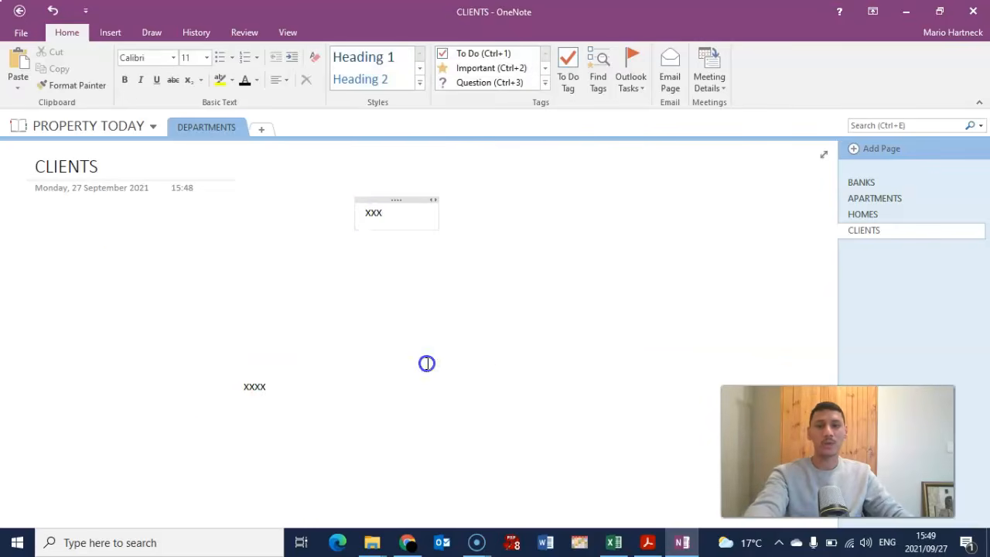
click(427, 363)
text(XXX)
click(104, 261)
text(XX)
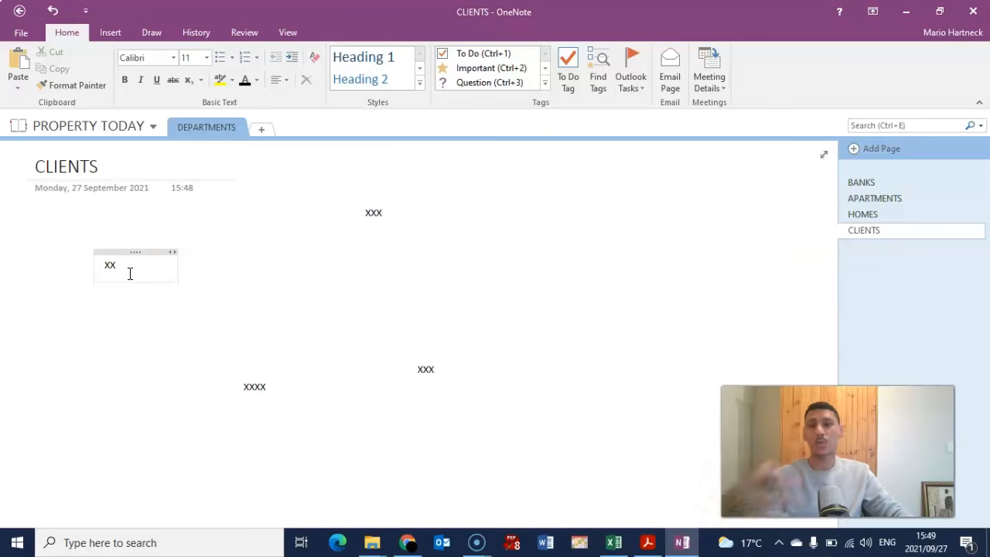
click(615, 248)
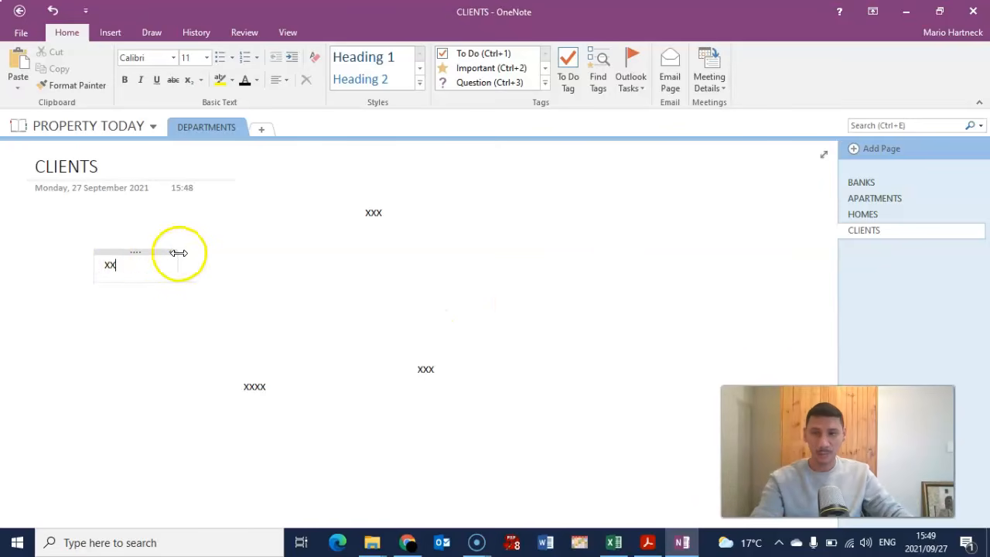
drag(123, 252, 93, 344)
drag(106, 281, 106, 234)
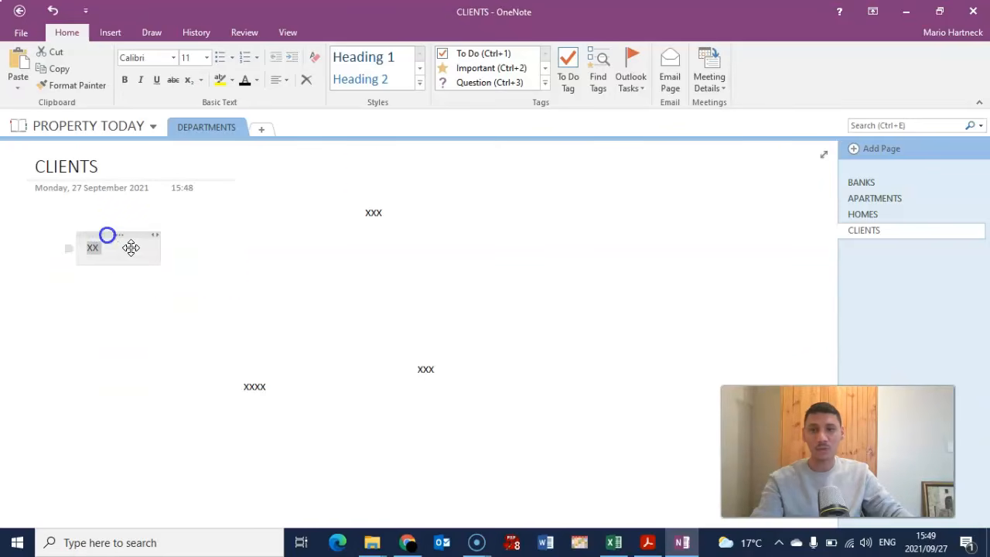
click(365, 212)
drag(376, 203, 100, 310)
drag(264, 374, 108, 376)
drag(426, 357, 88, 468)
click(113, 460)
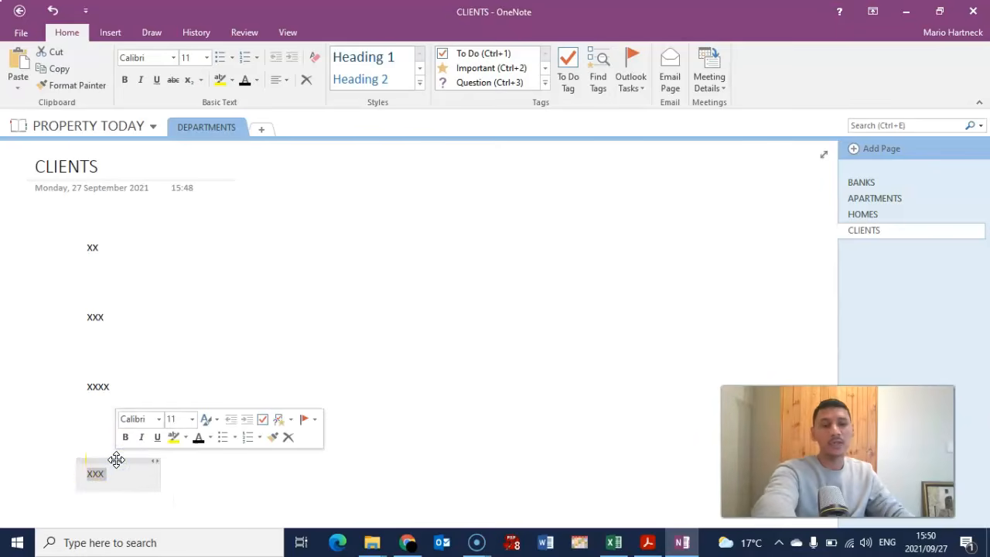
key(Delete)
click(106, 374)
key(Delete)
click(101, 308)
key(Delete)
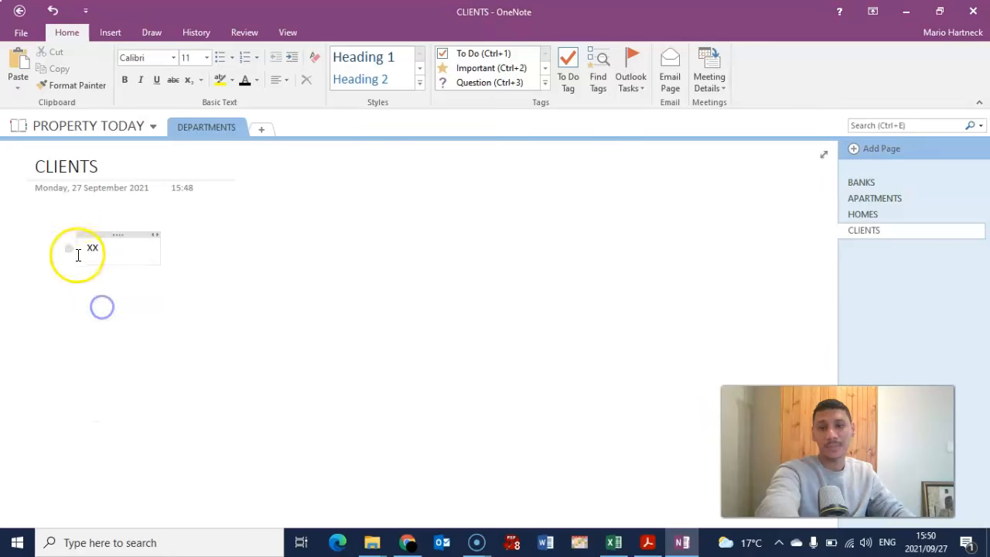
click(90, 236)
key(Delete)
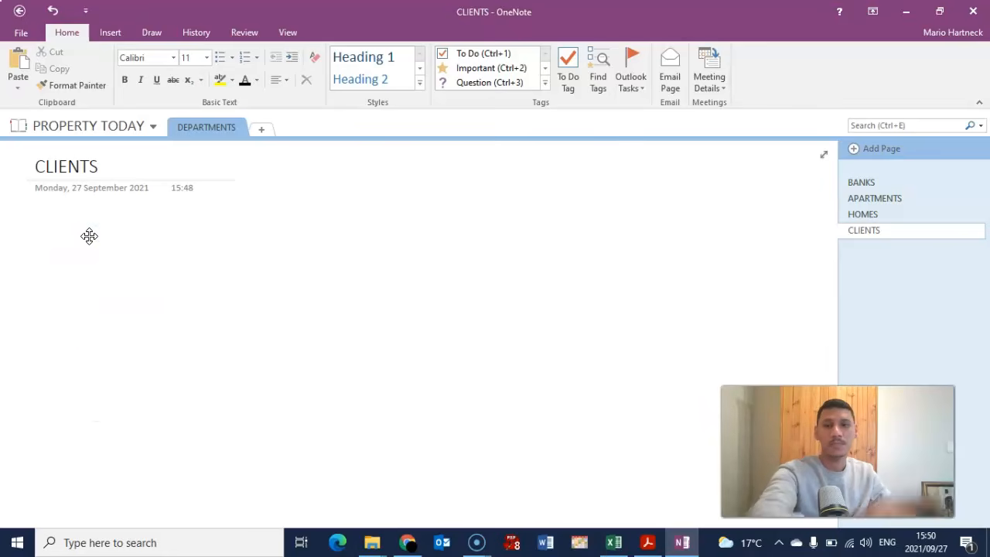
- Place the cursor on the blank CLIENTS page and bring up Insert > Pictures
click(36, 248)
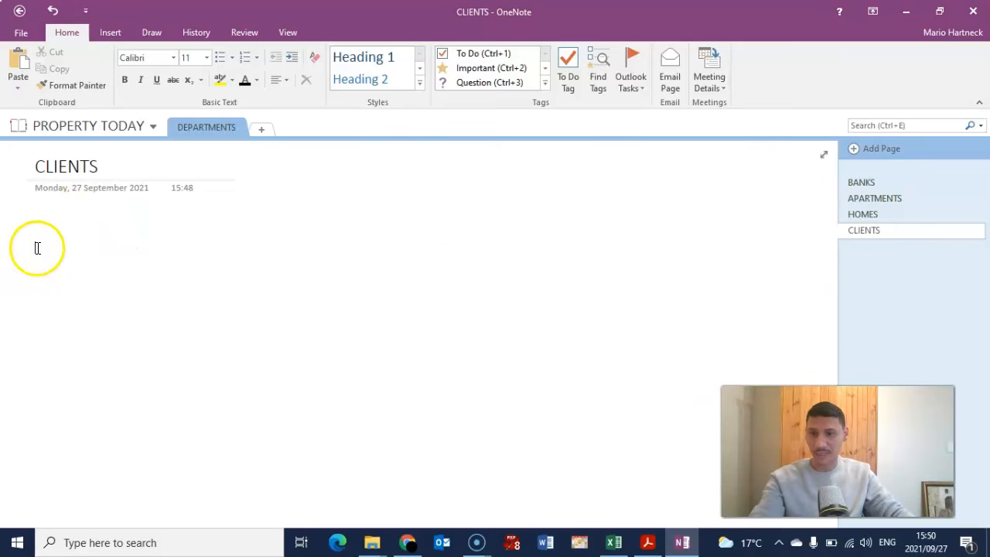
click(478, 357)
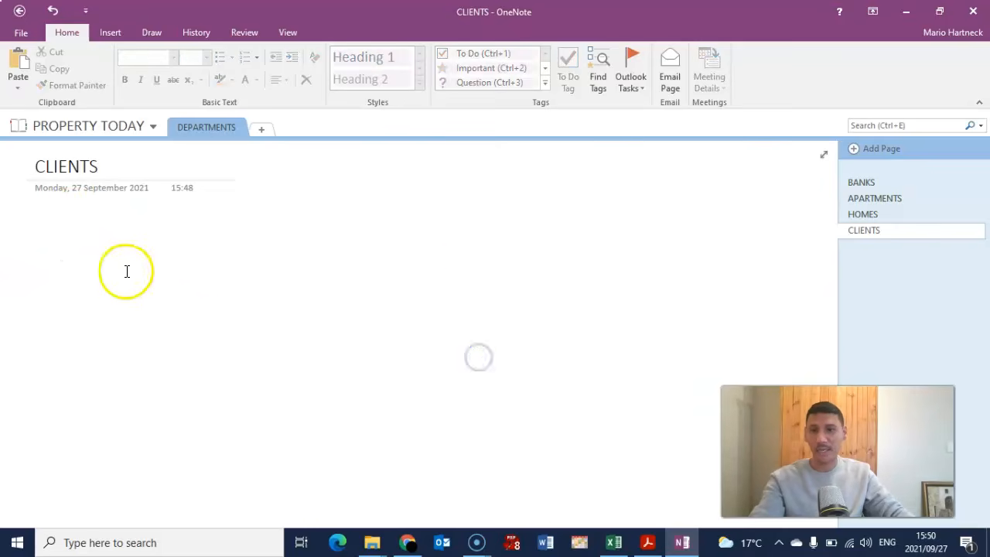
click(45, 250)
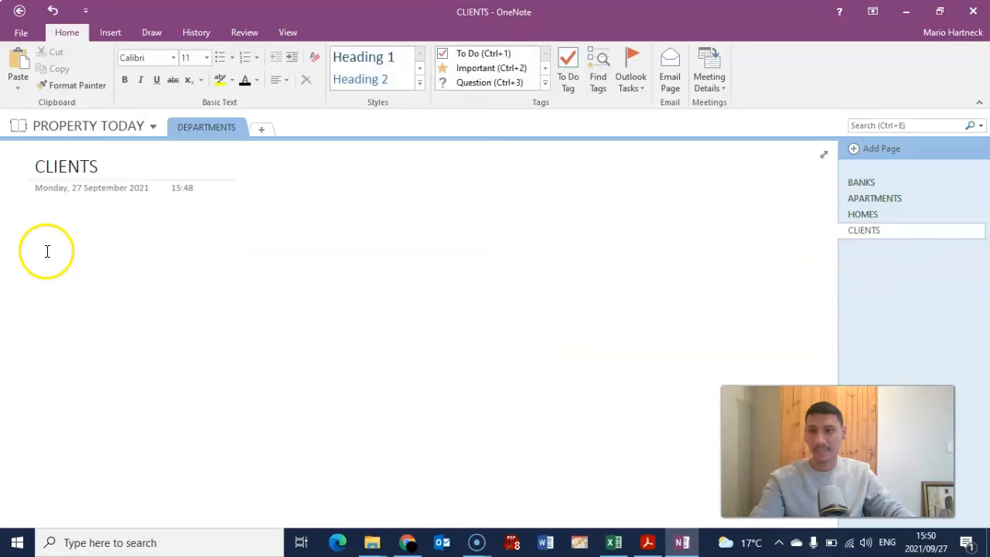
click(114, 31)
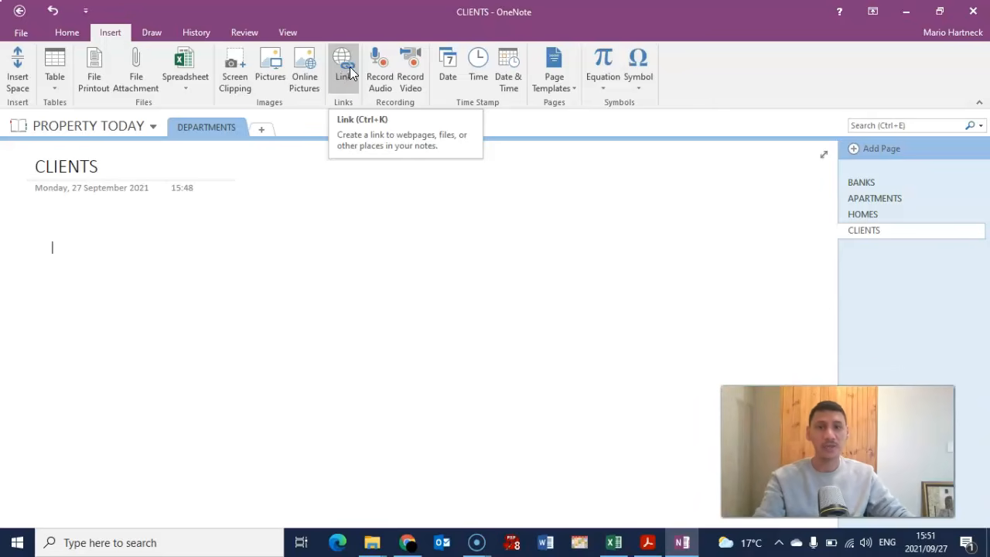
click(385, 71)
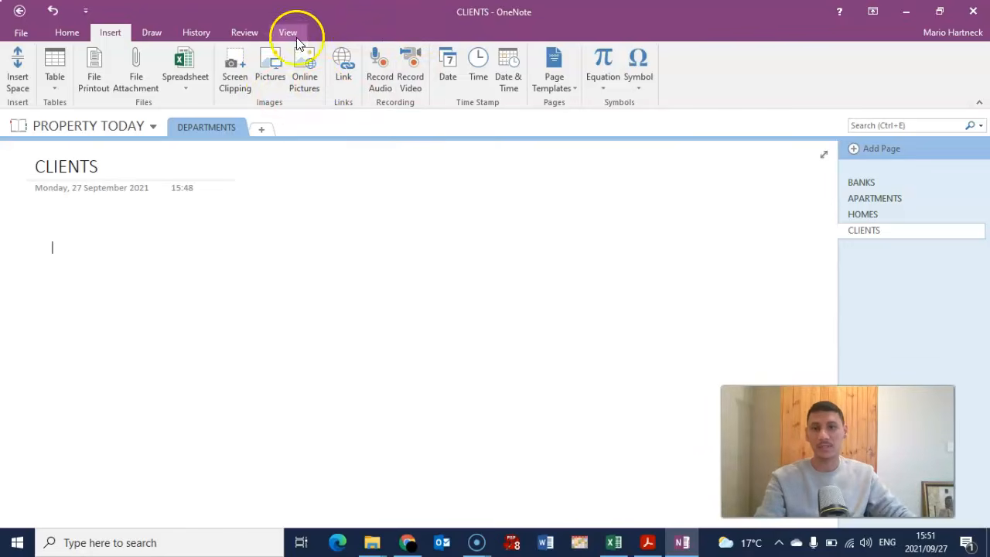
click(264, 71)
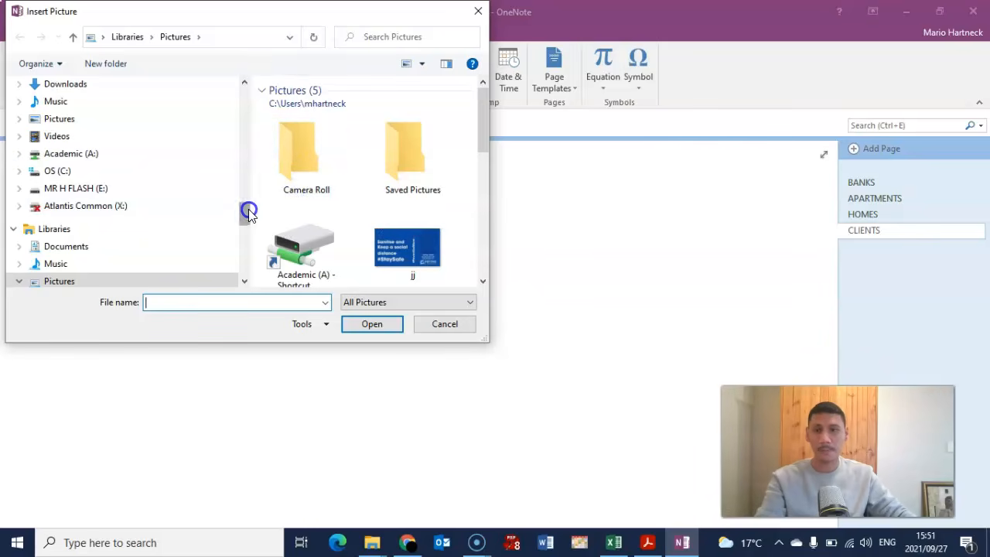
- Insert the ESTATE picture from SAMPLE A STUDENT FILES below the CLIENTS title and shift it left
scroll(248, 209, down, 4)
mouse_move(244, 233)
mouse_down()
mouse_move(238, 258)
mouse_move(237, 240)
mouse_up()
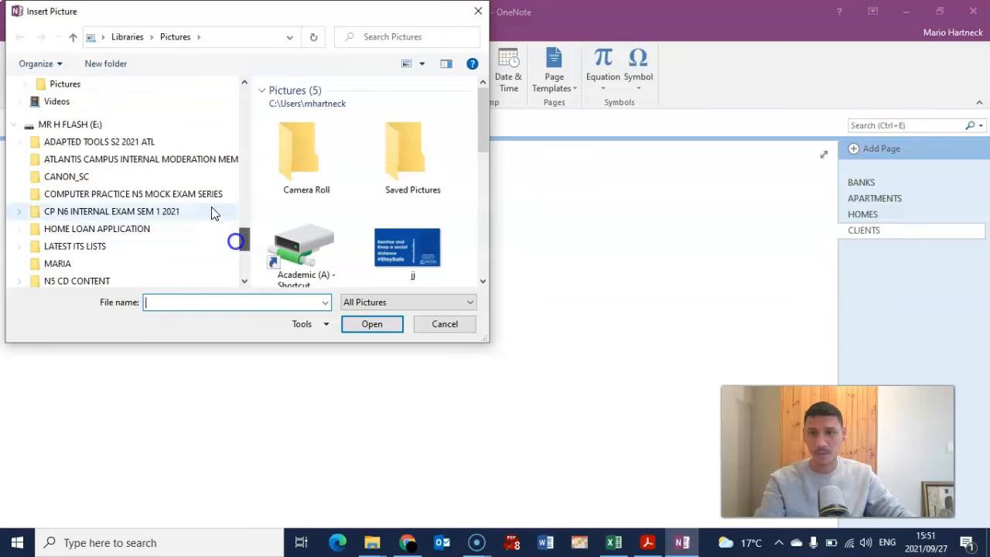
click(169, 193)
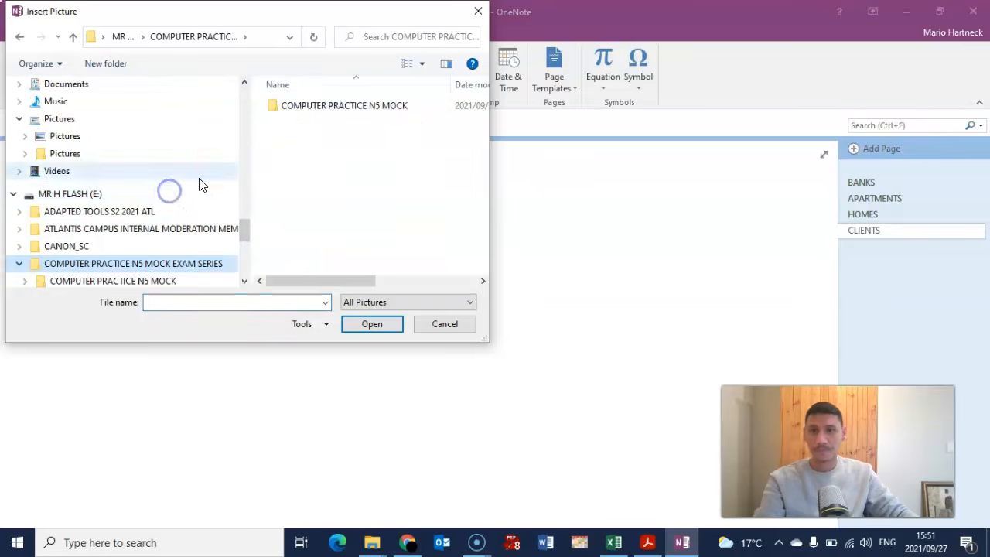
double_click(305, 107)
double_click(306, 109)
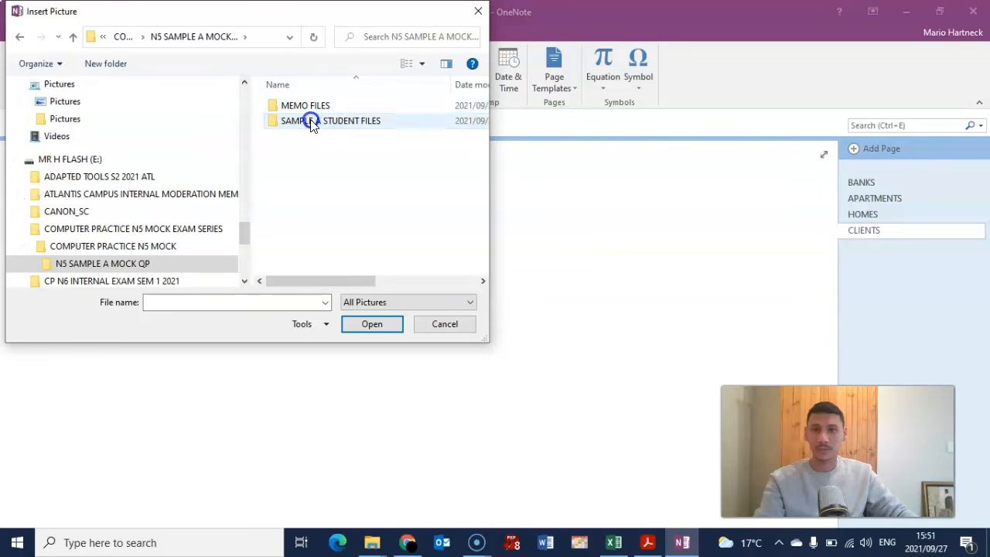
double_click(311, 122)
click(302, 110)
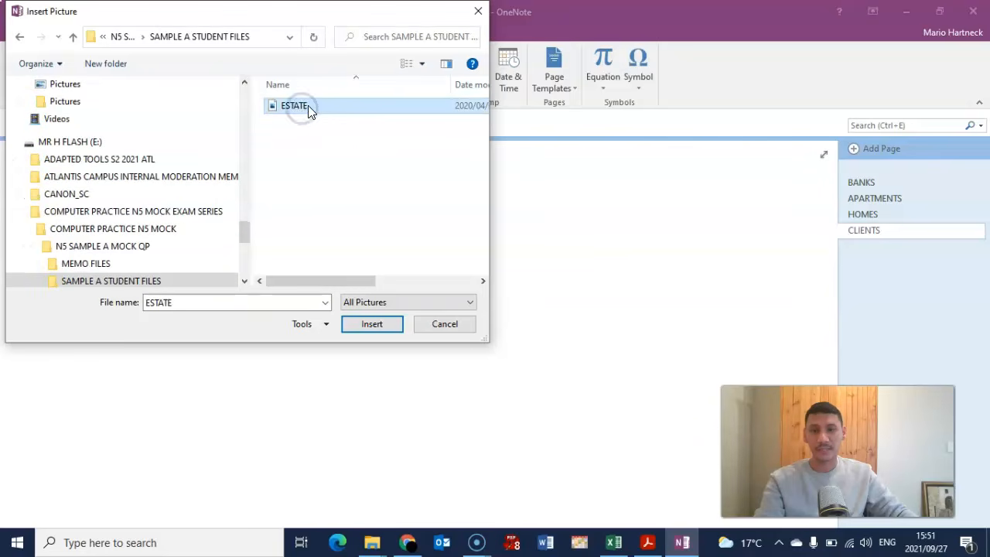
click(372, 324)
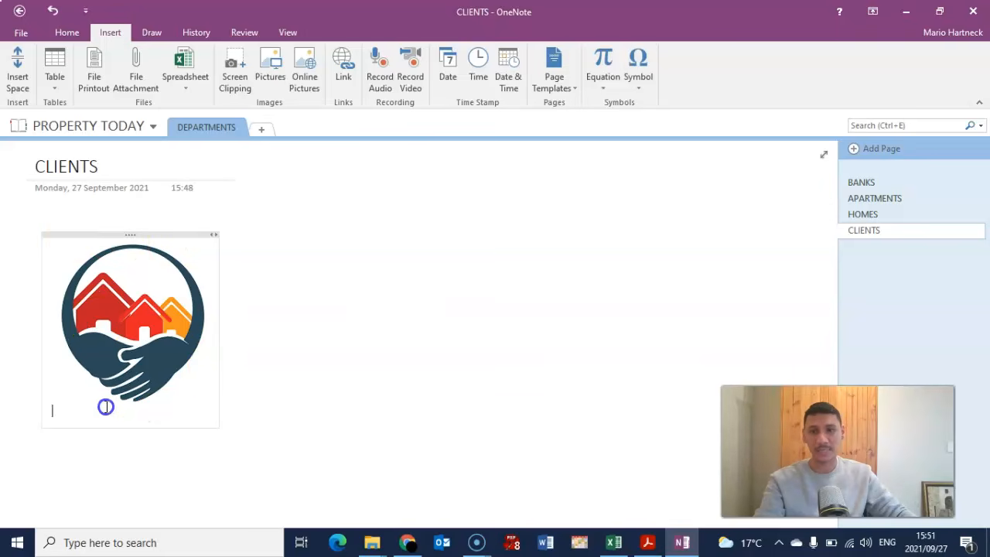
mouse_move(123, 234)
mouse_down()
mouse_move(165, 281)
mouse_move(515, 239)
mouse_move(534, 222)
mouse_move(150, 266)
mouse_move(98, 221)
mouse_move(86, 228)
mouse_move(116, 234)
mouse_up()
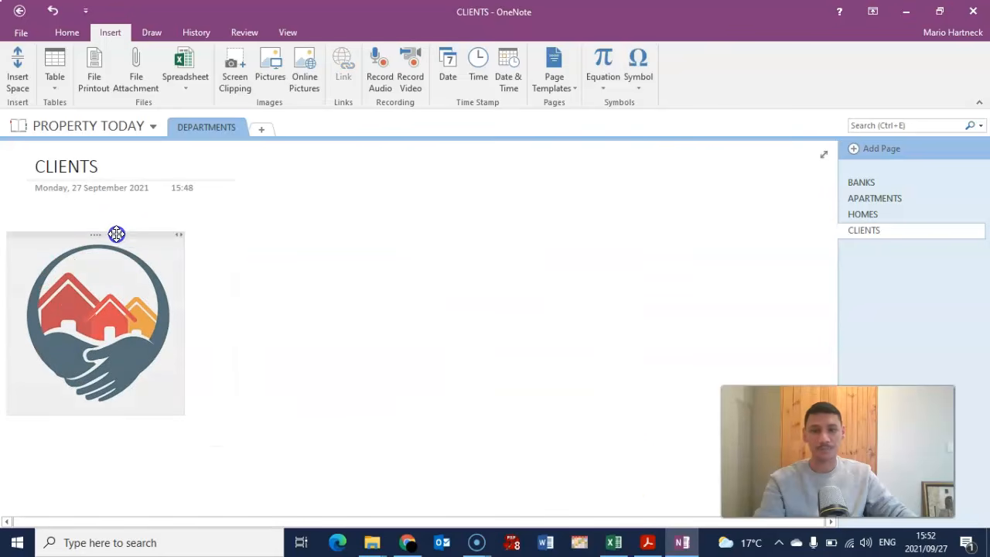
- Copy the Question 14 sample client table from the exam PDF as an image
click(647, 543)
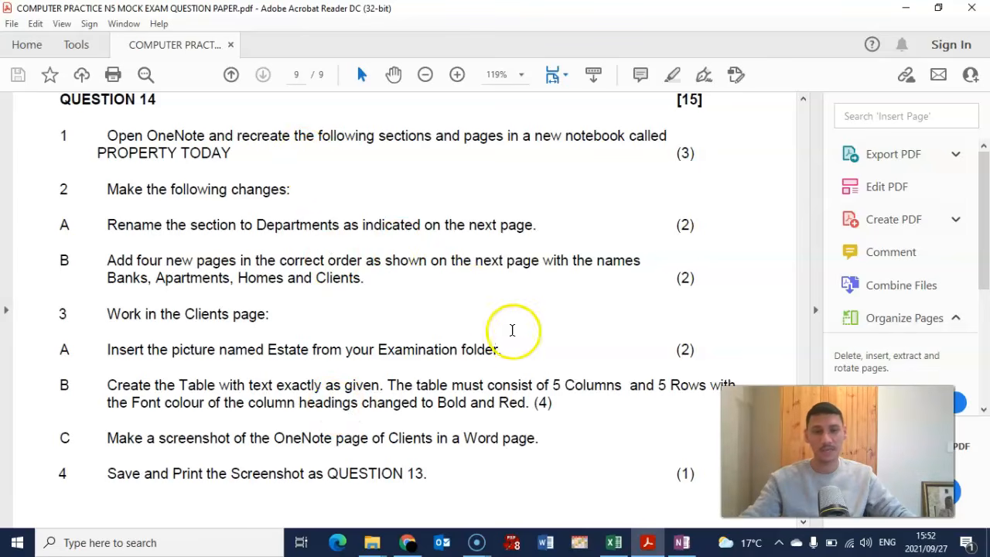
click(680, 544)
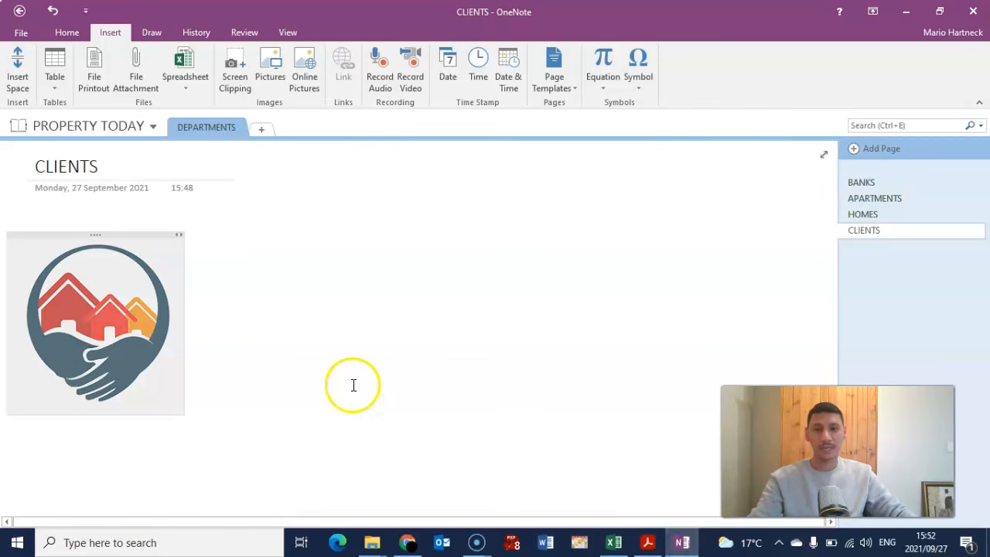
click(648, 542)
scroll(360, 376, down, 6)
scroll(362, 373, down, 3)
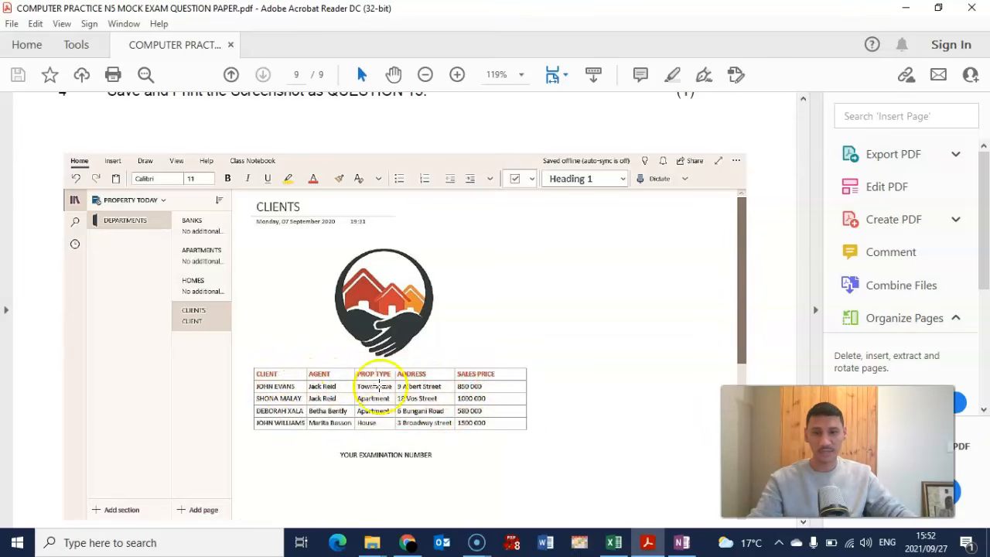
scroll(393, 364, down, 2)
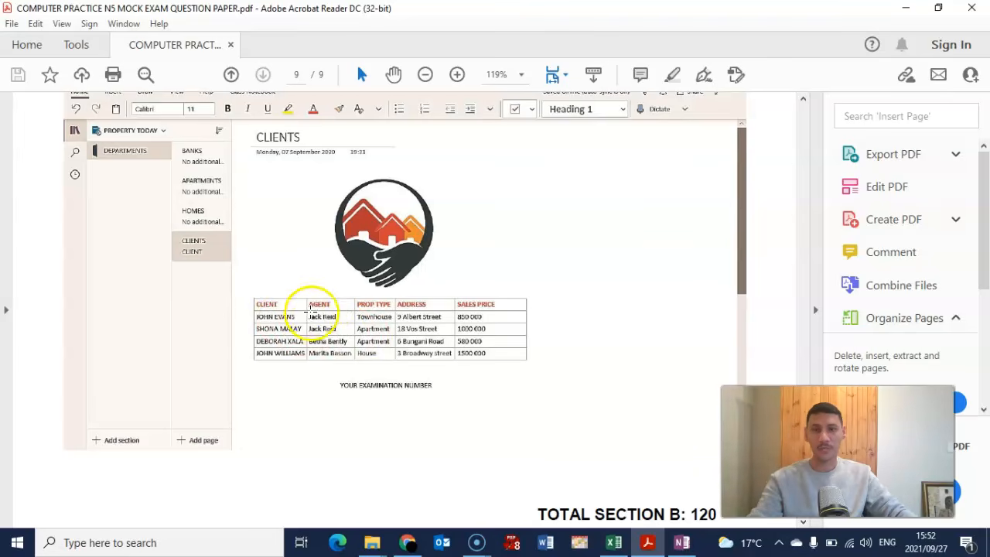
drag(240, 285, 540, 371)
right_click(491, 344)
click(523, 350)
- Paste the copied client table image onto the CLIENTS page
click(691, 547)
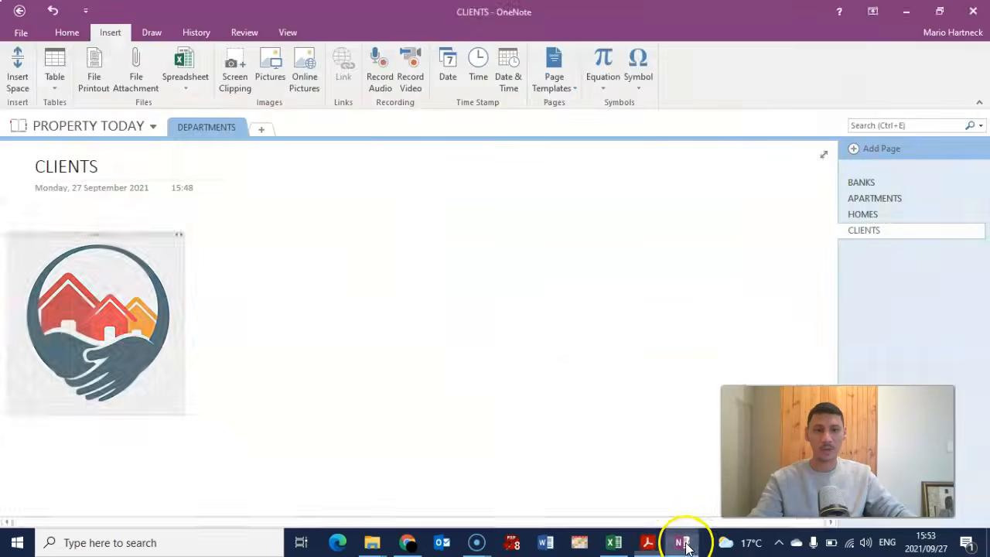
click(562, 230)
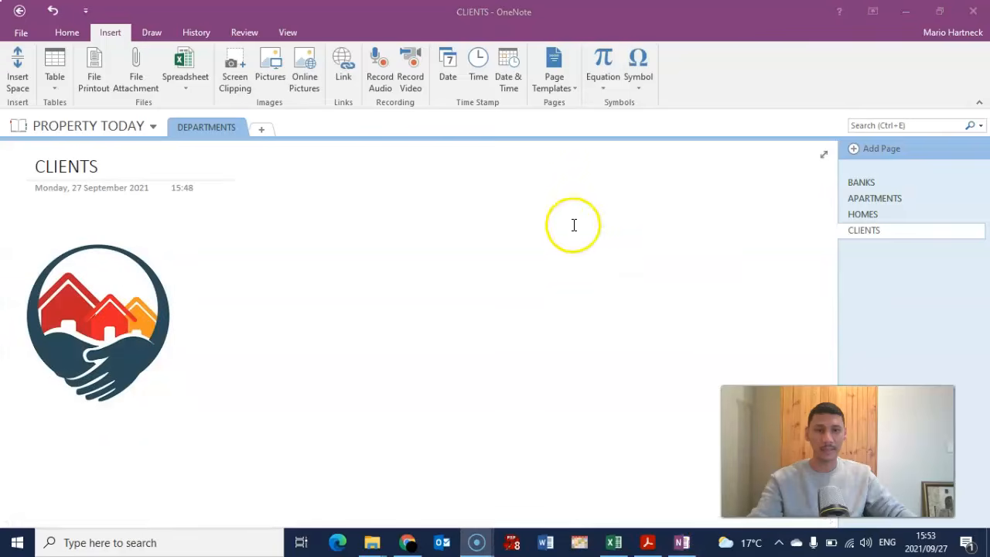
right_click(504, 217)
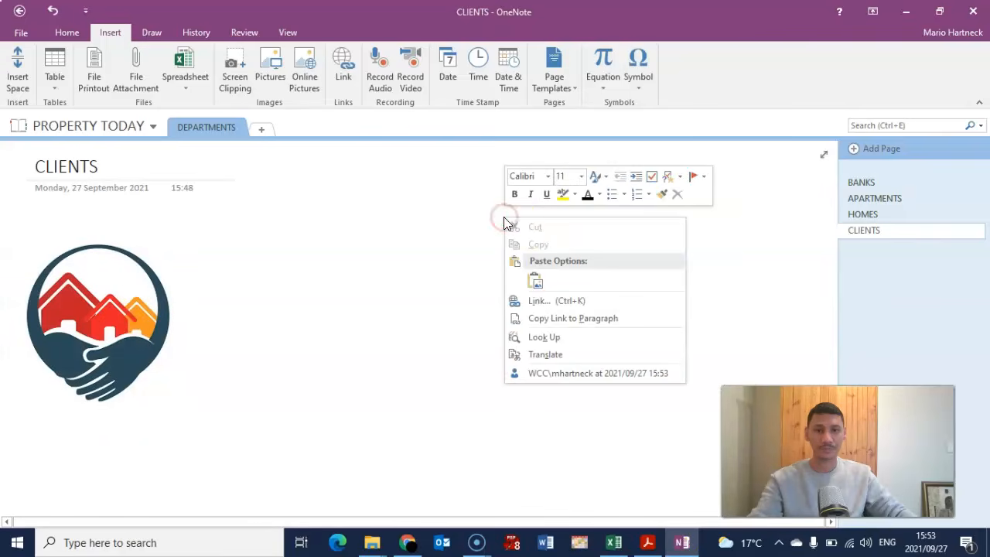
click(533, 283)
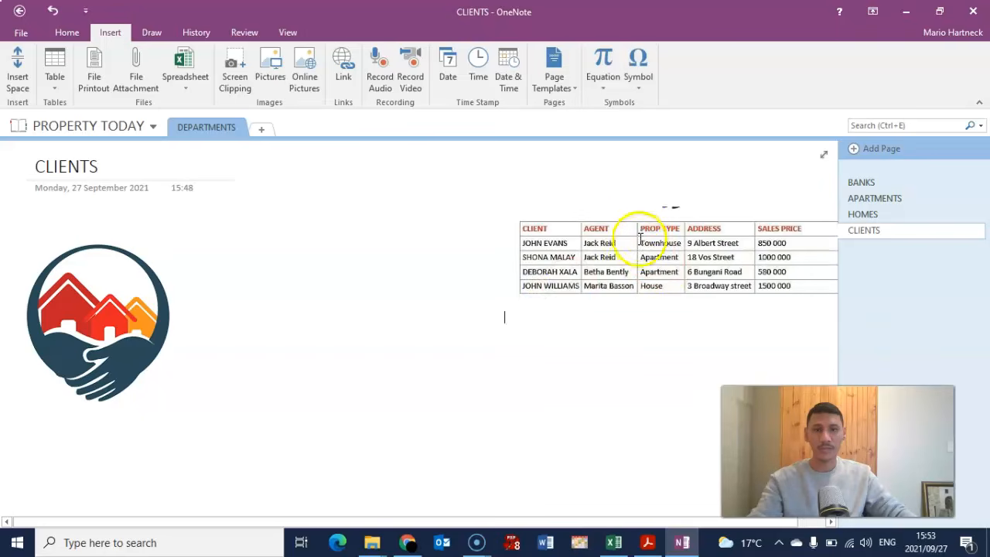
- Move the table picture to the right, leaving empty space below the logo
drag(610, 213, 541, 387)
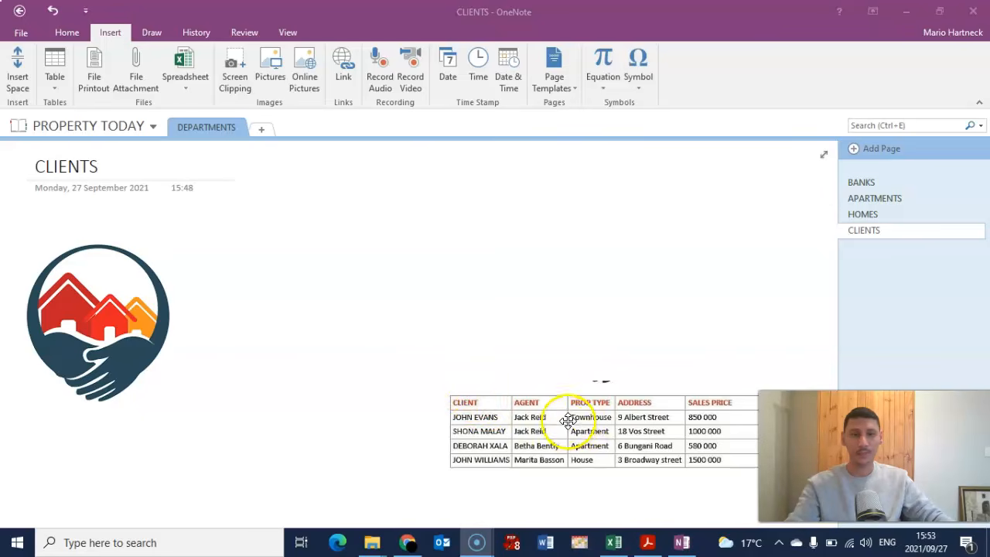
drag(588, 407, 482, 492)
drag(224, 460, 207, 442)
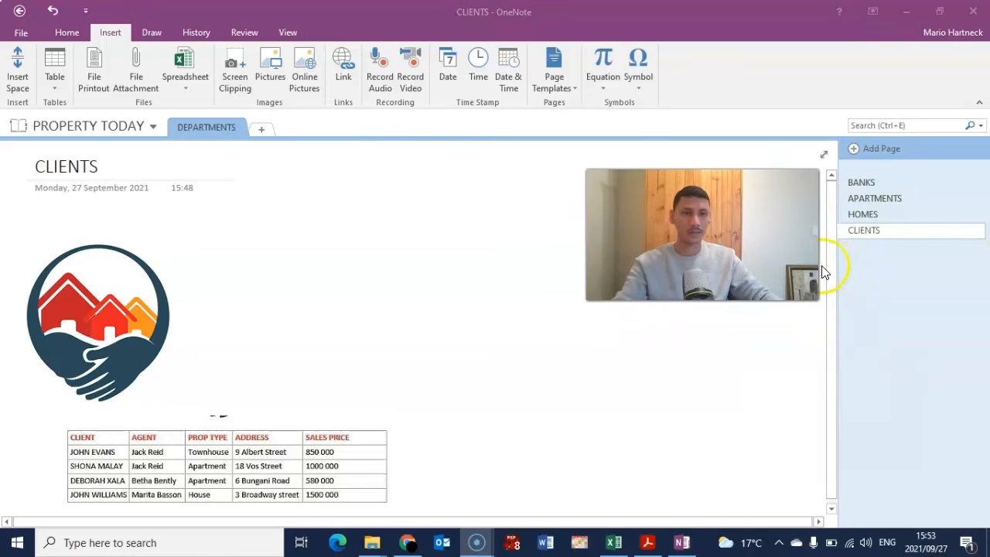
drag(832, 263, 836, 348)
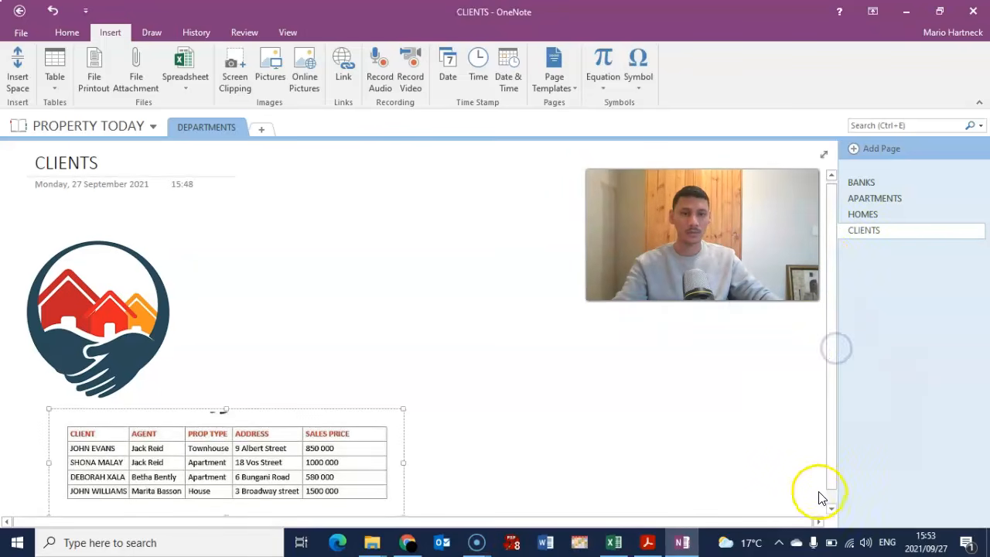
click(832, 508)
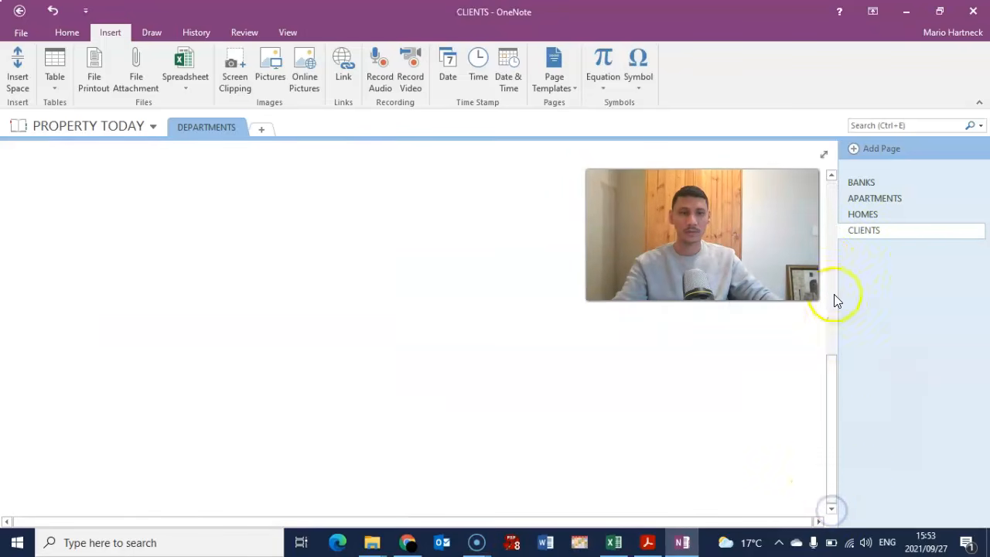
click(832, 176)
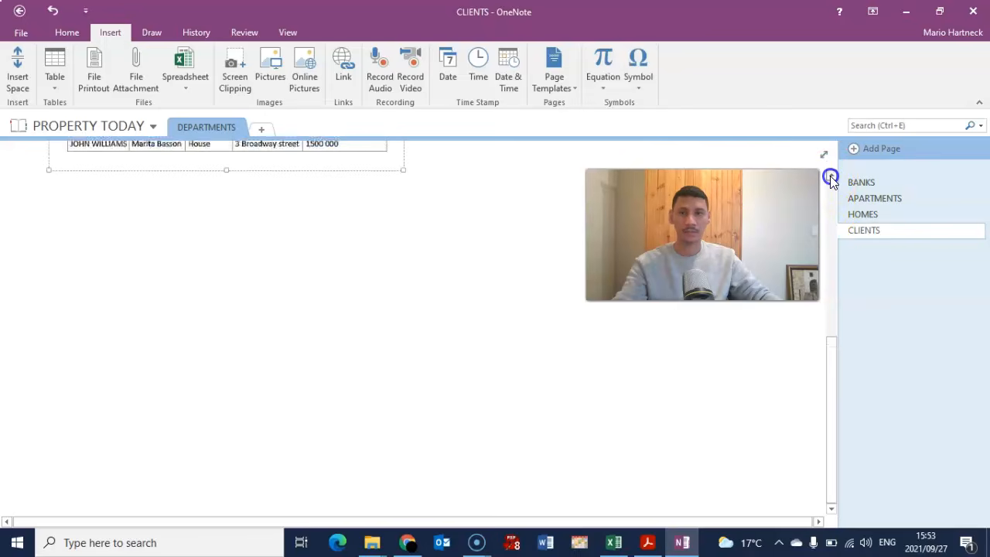
scroll(235, 277, up, 3)
drag(244, 267, 538, 286)
drag(404, 341, 511, 437)
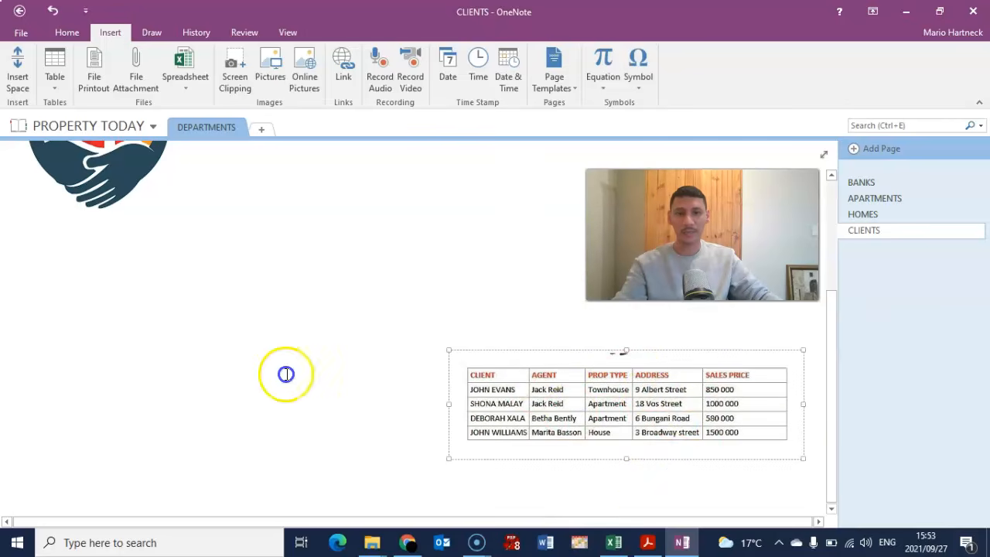
click(29, 279)
click(37, 279)
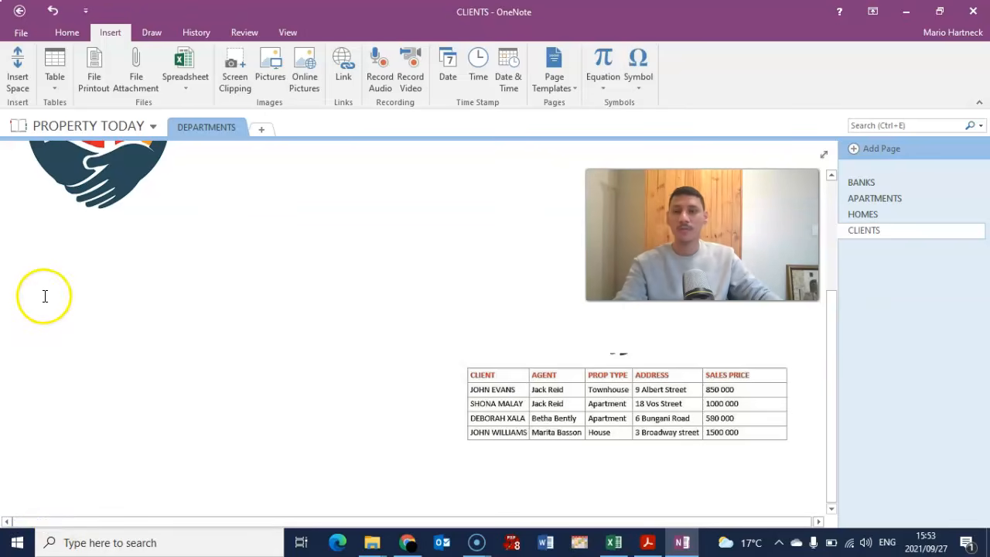
- Insert a table with 5 columns and 5 rows below the logo
click(54, 69)
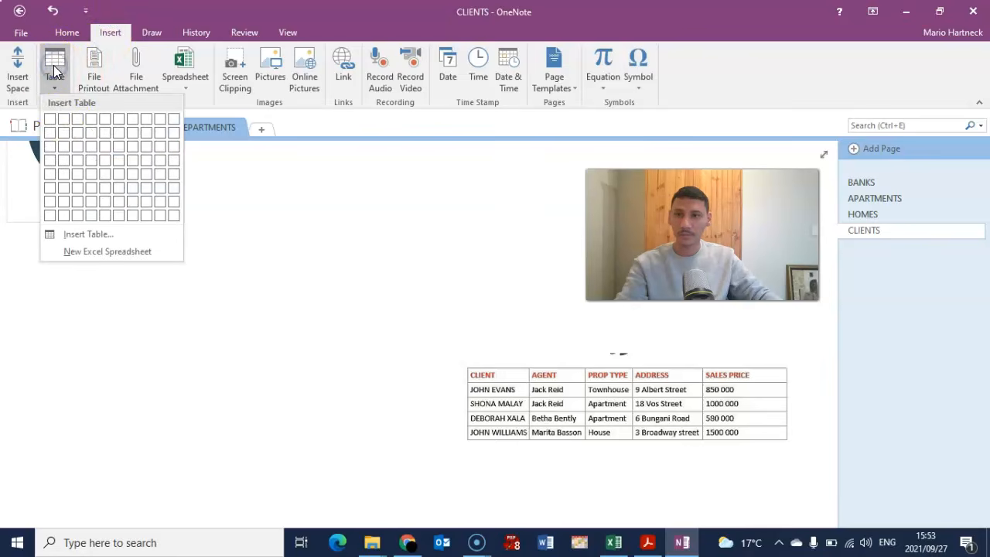
click(83, 242)
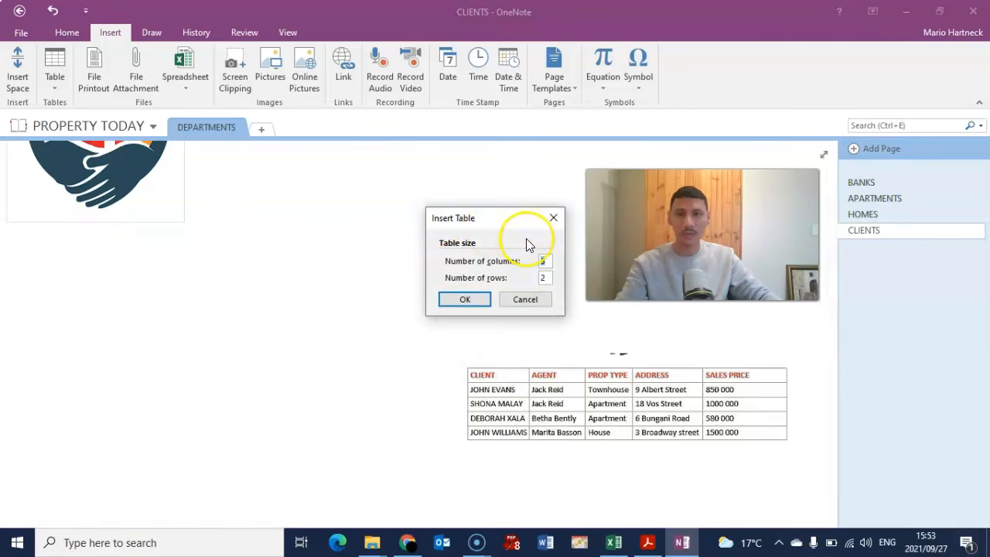
text(5)
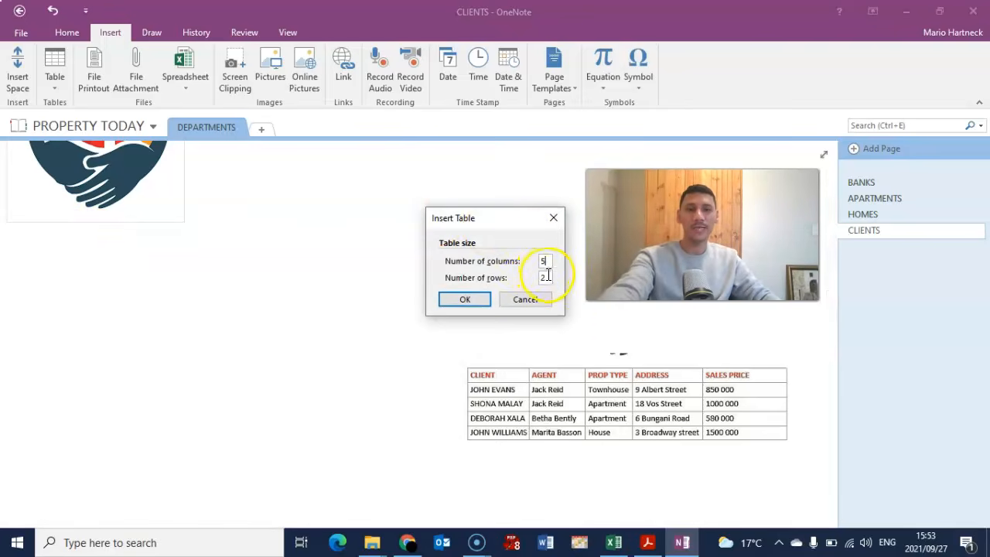
text(5)
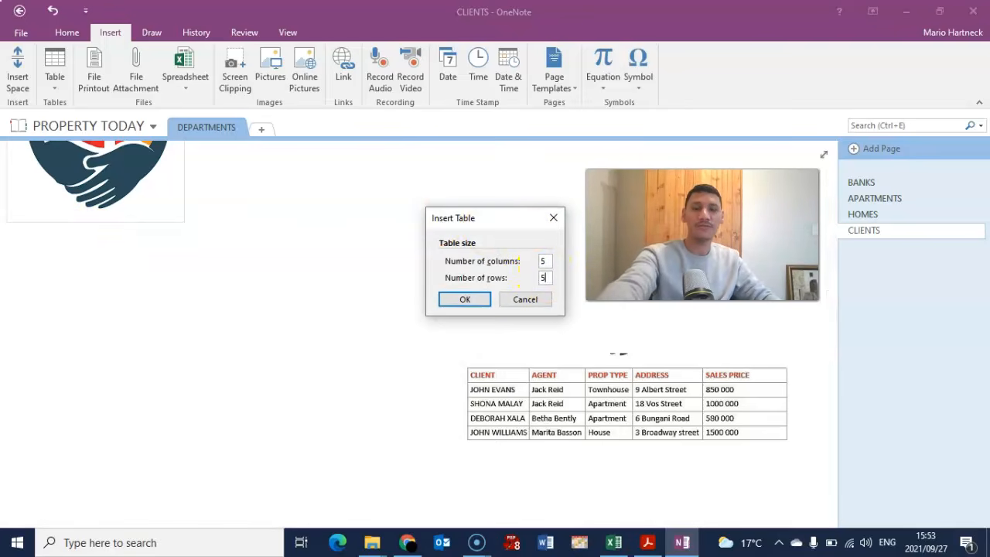
click(485, 302)
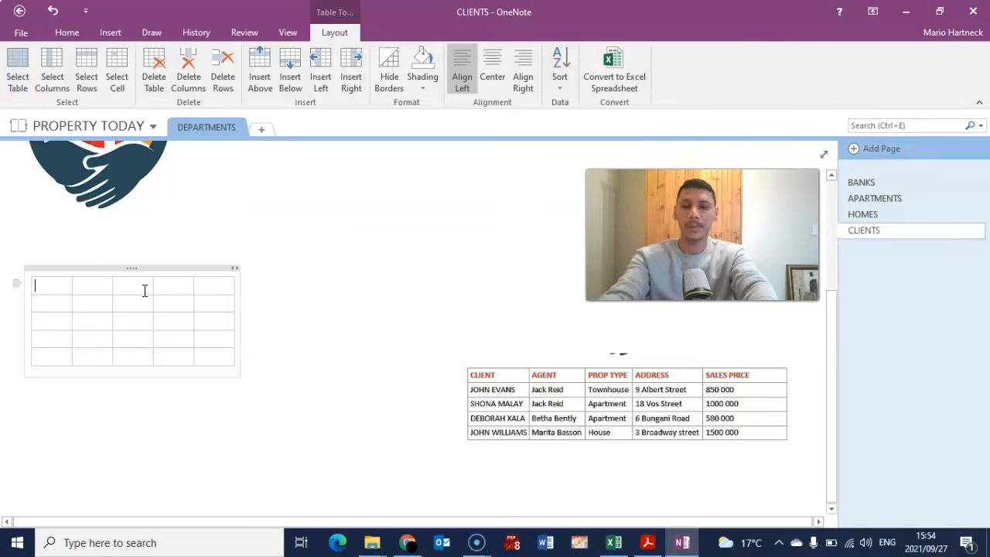
- Fill in the CLIENT, PROP TYPE, ADDRESS headers and client rows, then delete the pasted picture
text(CLIENT)
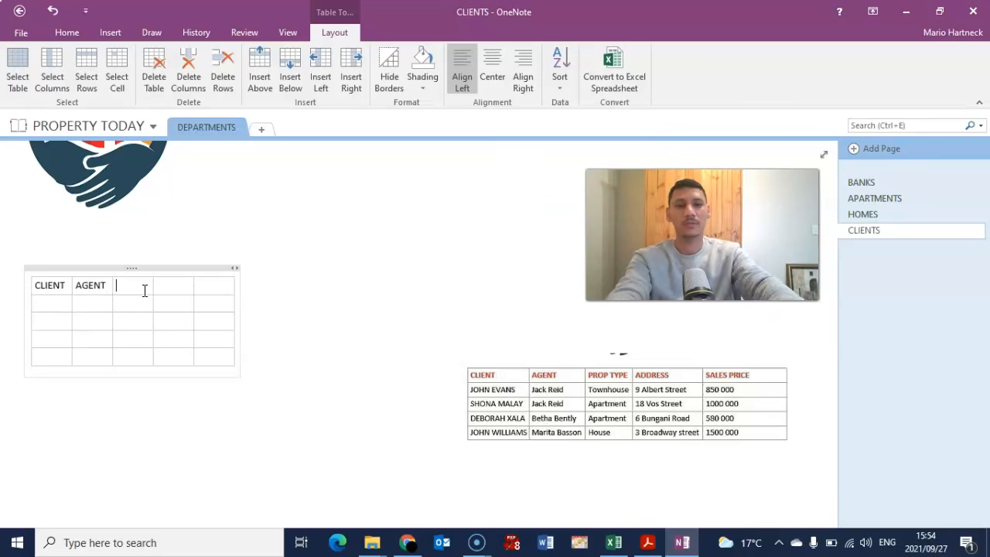
text(PROP TYPE)
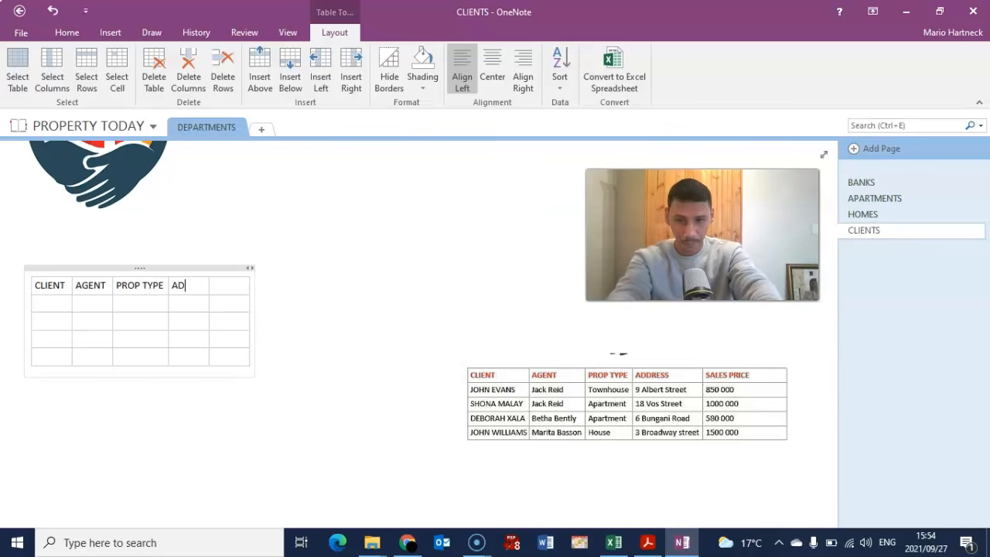
text(ADDRESS)
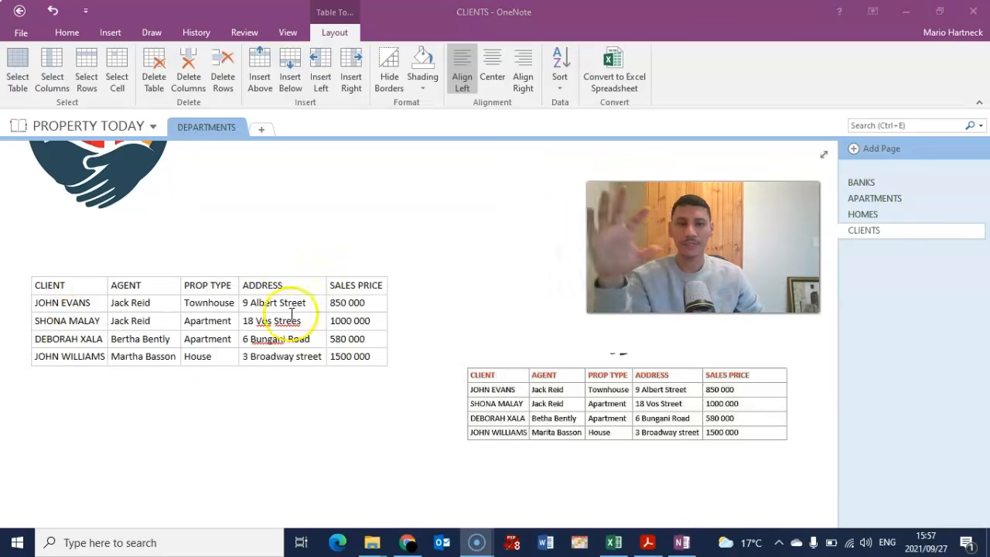
click(519, 374)
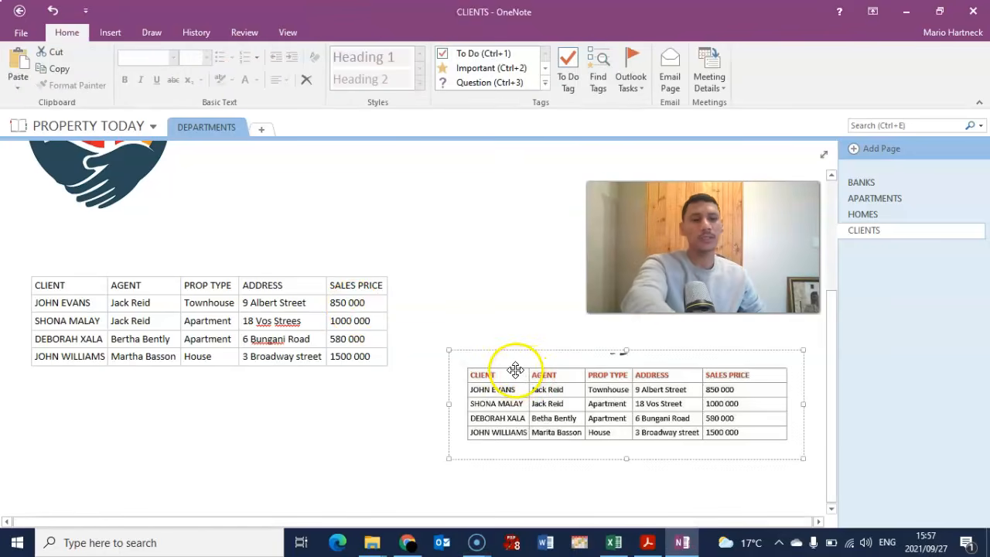
key(Delete)
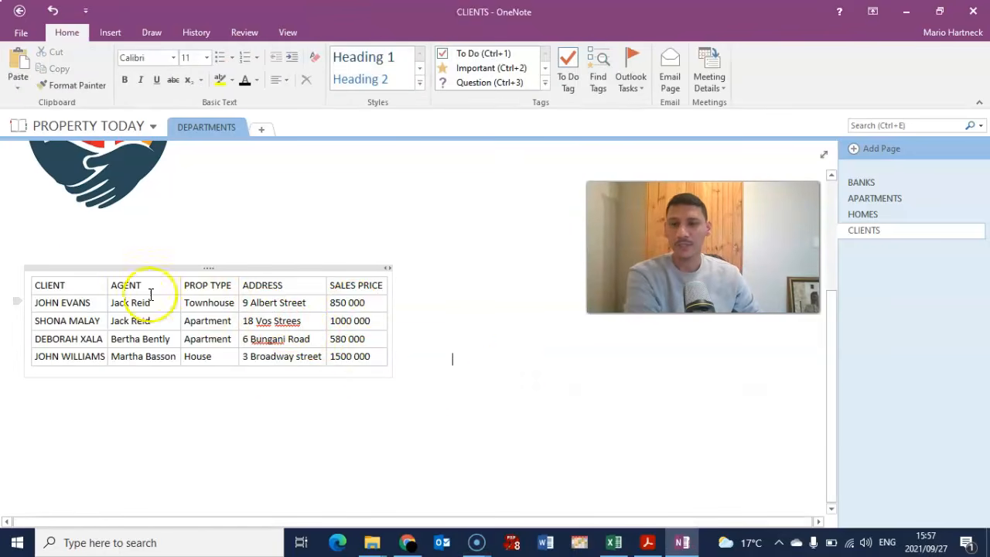
click(304, 322)
key(BackSpace)
text(t)
click(288, 326)
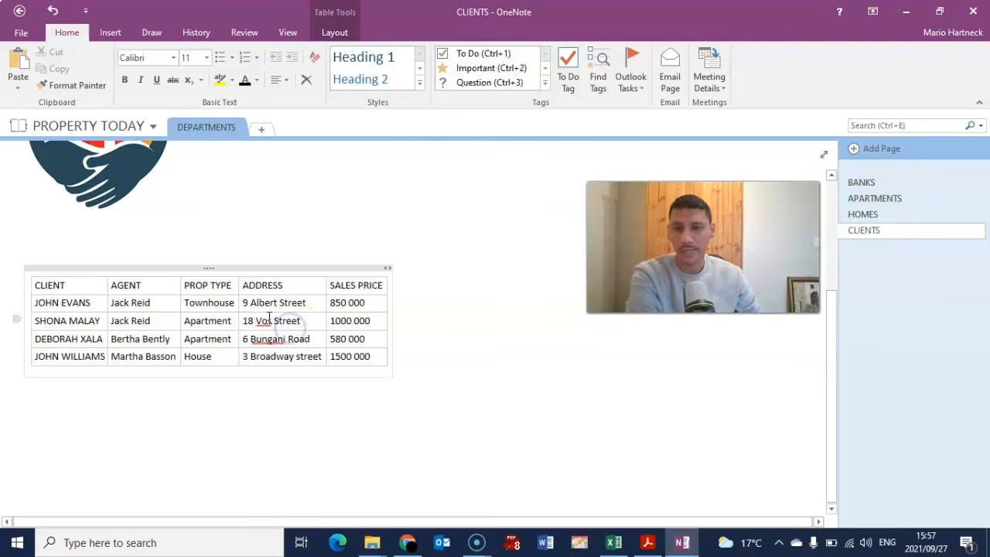
click(263, 339)
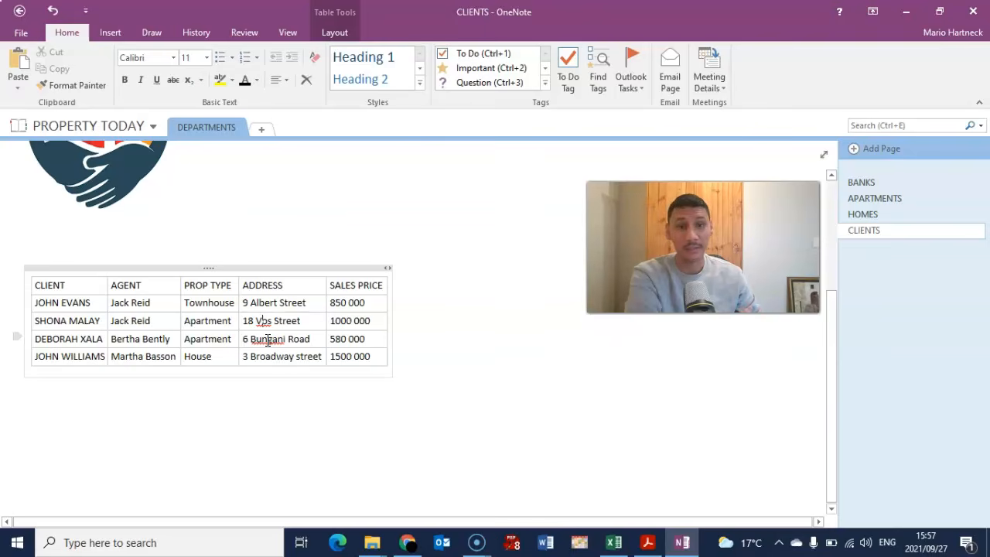
click(265, 319)
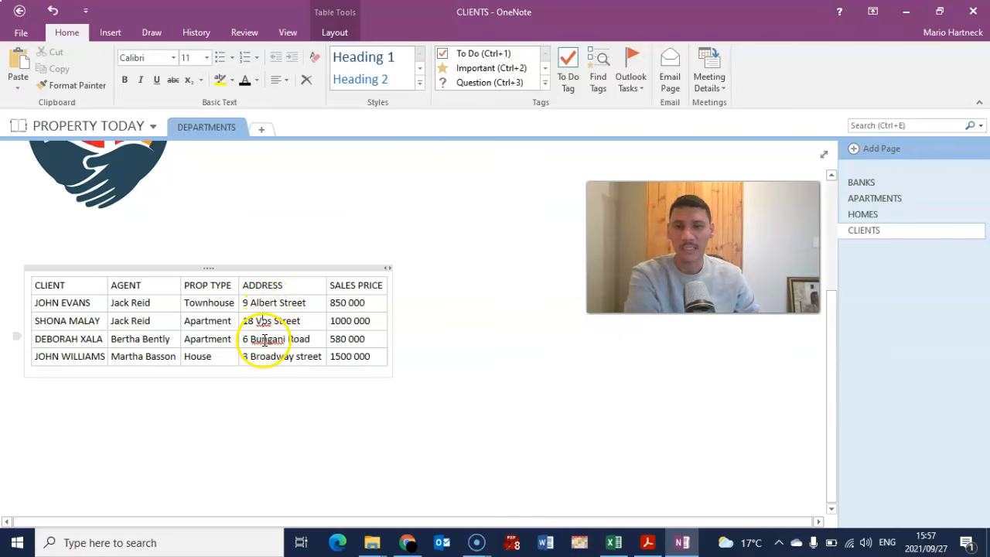
- Ignore the spelling flags on Bungani and Vos
right_click(264, 339)
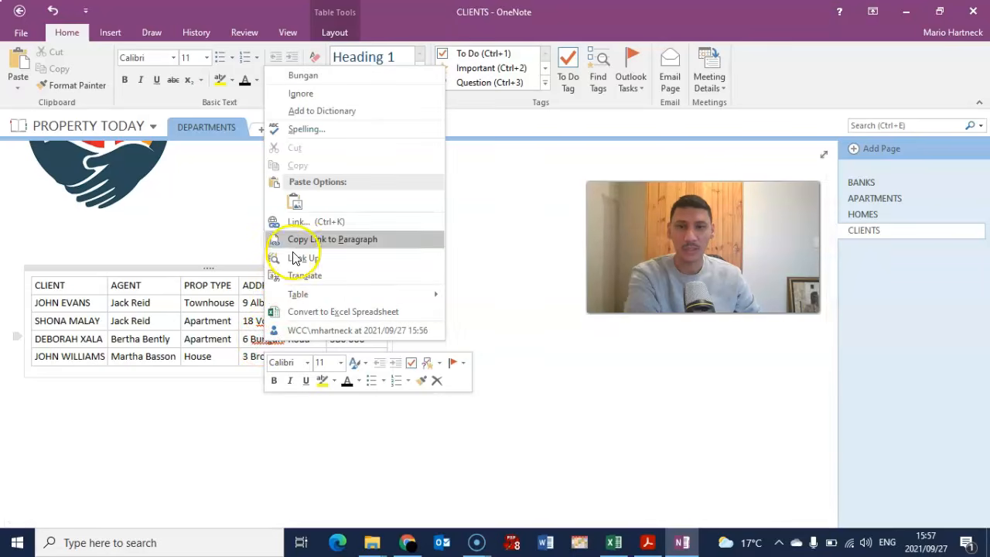
click(325, 96)
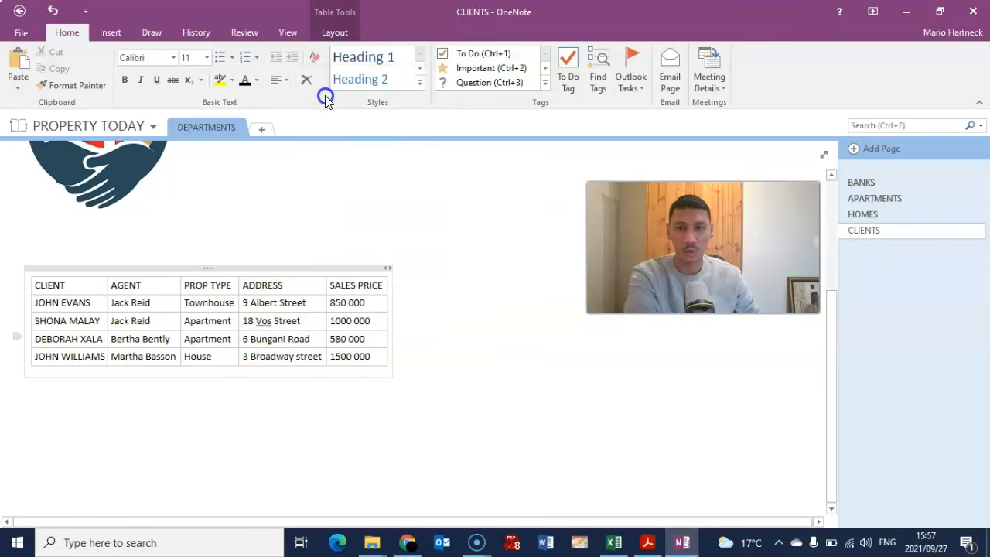
right_click(263, 321)
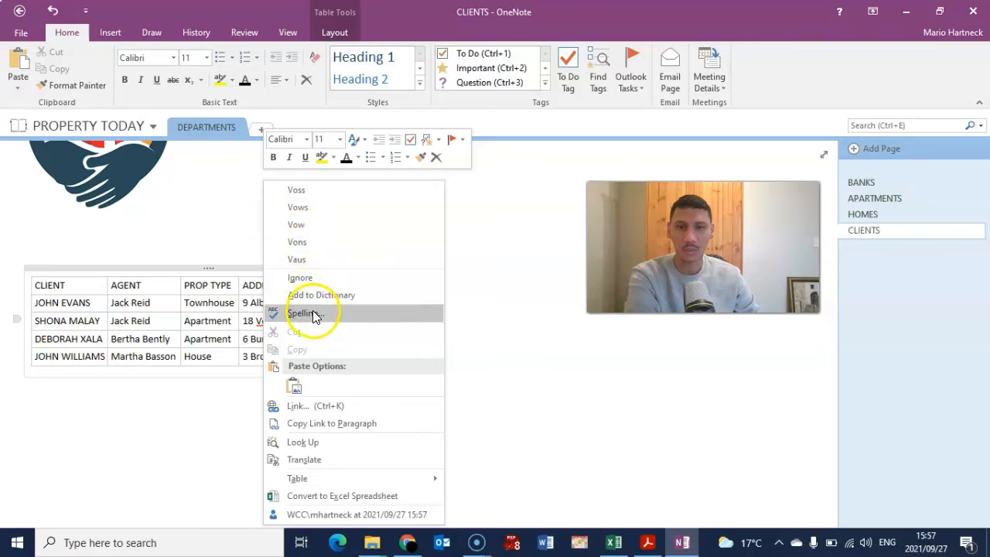
click(313, 283)
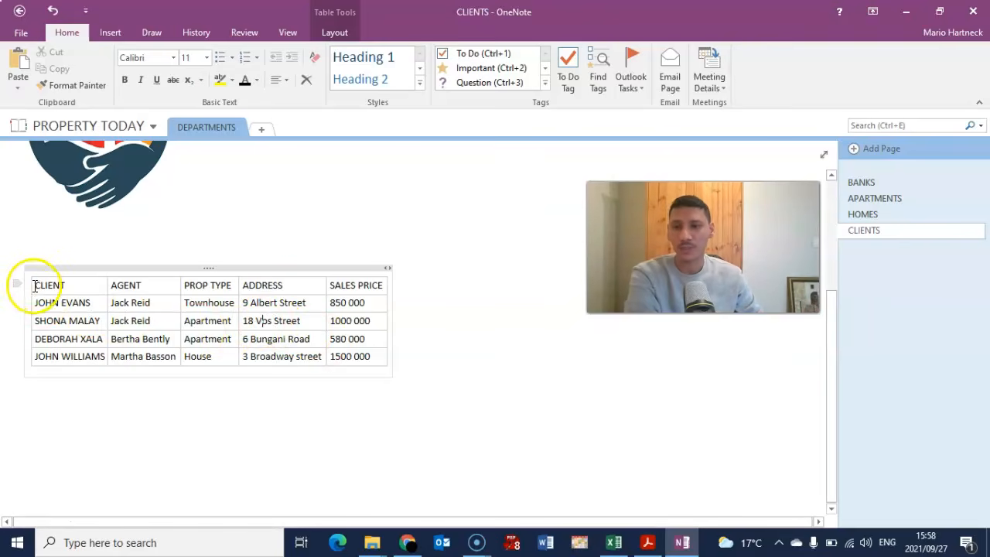
- Colour the header row text, CLIENT through SALES PRICE, dark red
drag(33, 284, 363, 292)
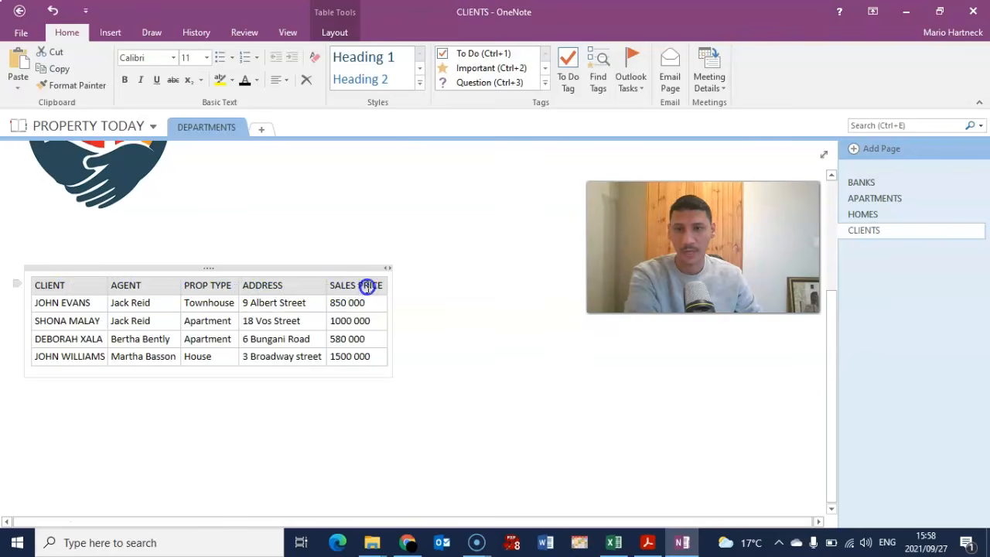
click(256, 80)
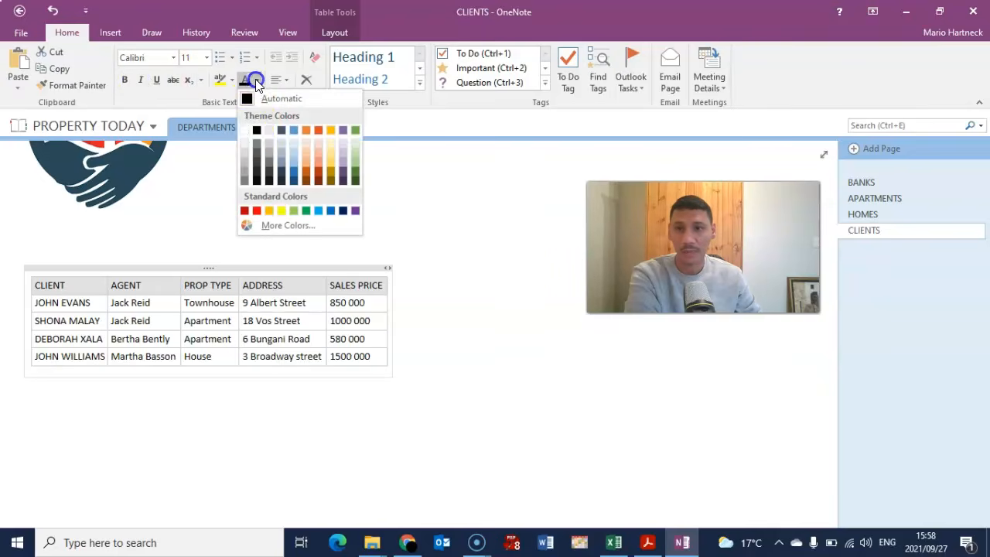
click(258, 212)
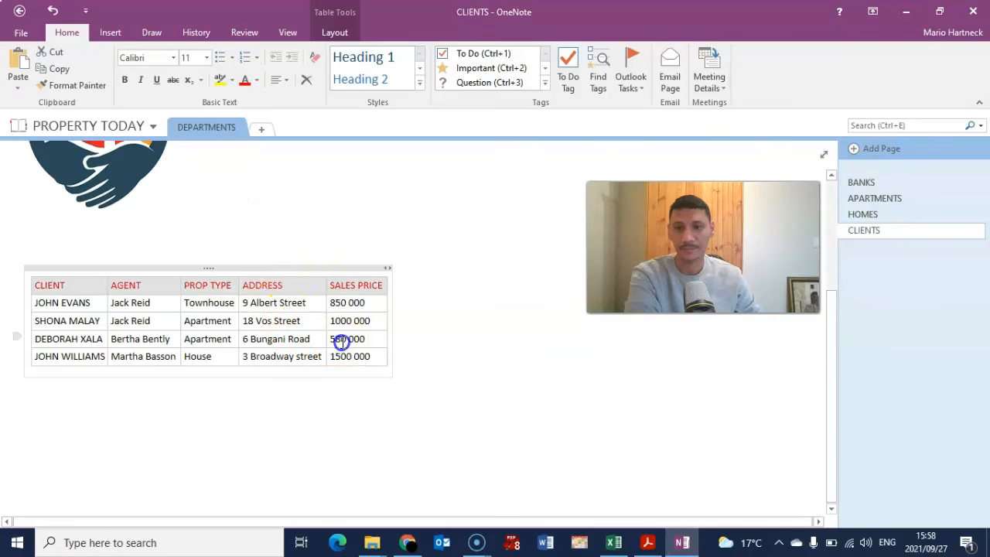
click(342, 338)
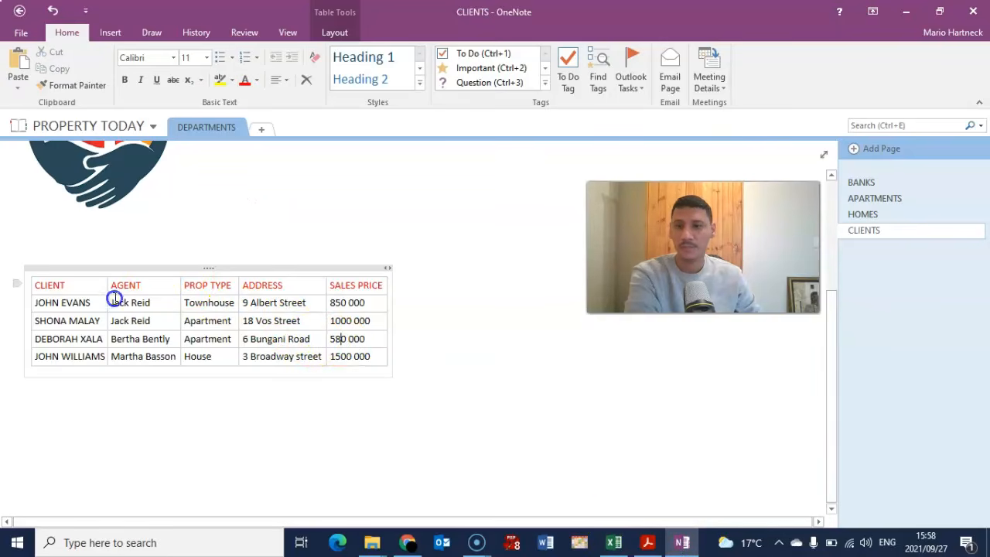
- Reread the table instructions in the exam PDF
click(652, 546)
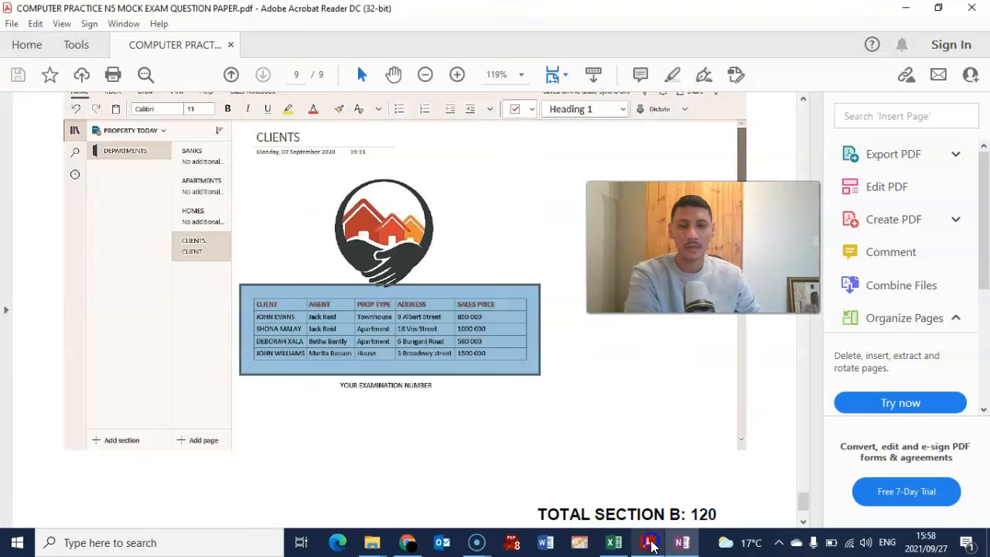
scroll(287, 296, up, 3)
scroll(287, 296, down, 3)
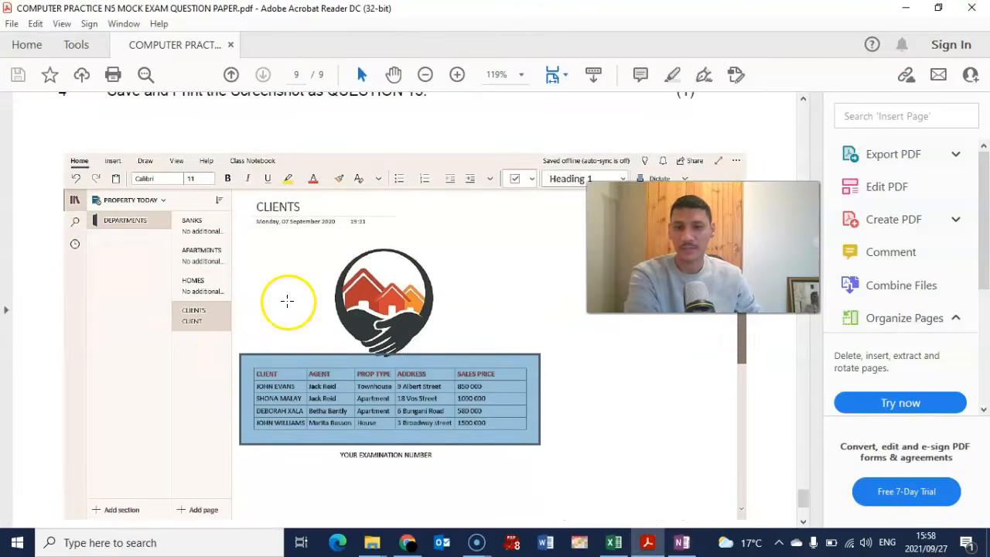
scroll(287, 300, down, 3)
scroll(286, 299, up, 10)
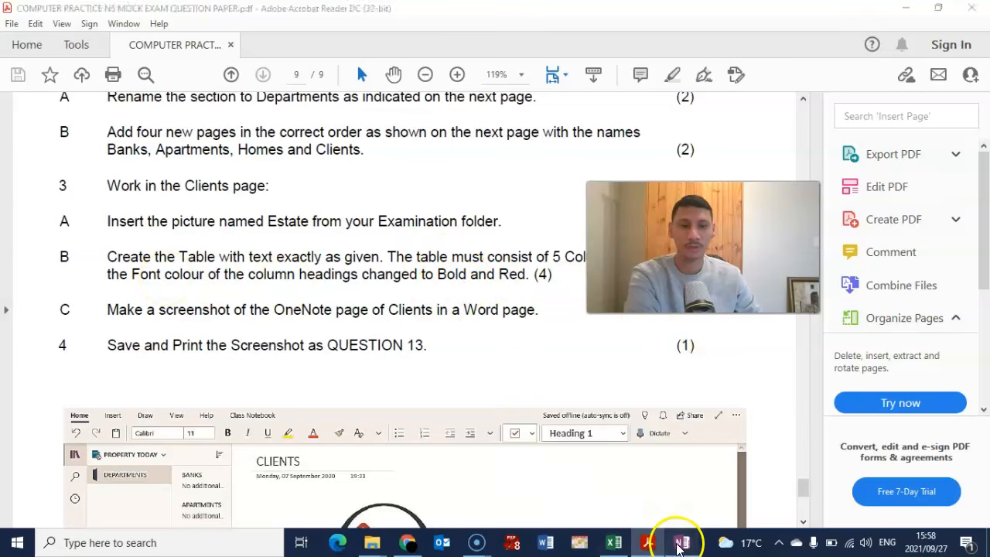
- Make the OneNote table's red header row bold
click(680, 542)
drag(35, 284, 389, 289)
click(124, 80)
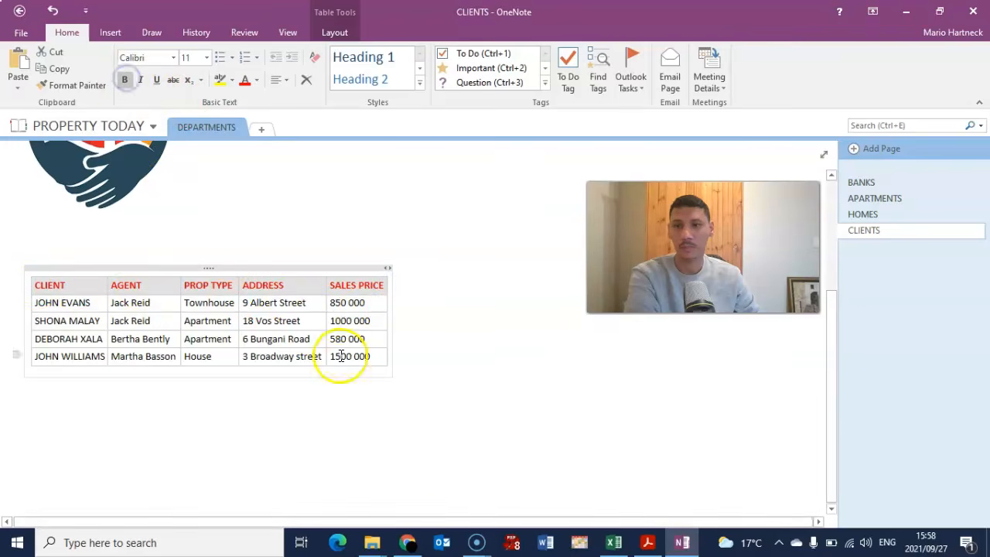
- Recheck the exam paper, then return to the OneNote CLIENTS page
click(647, 542)
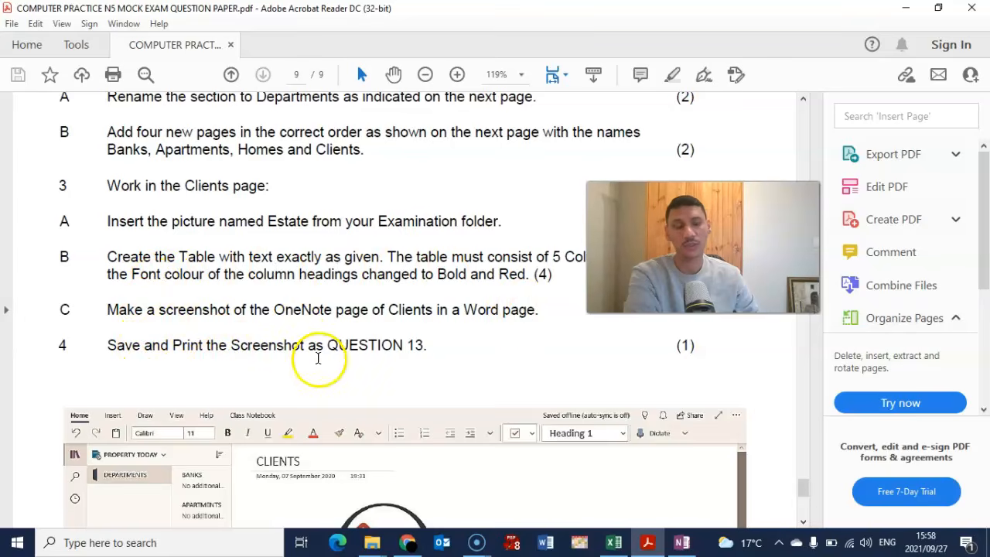
scroll(304, 354, up, 5)
scroll(304, 353, down, 4)
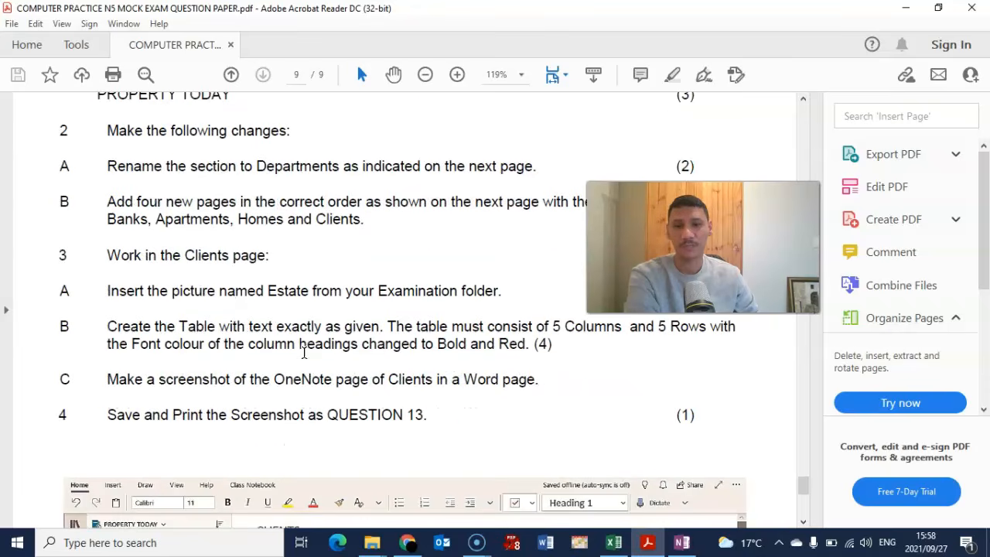
click(679, 545)
drag(642, 267, 793, 475)
- Move the client table up directly beneath the house logo
scroll(500, 344, up, 3)
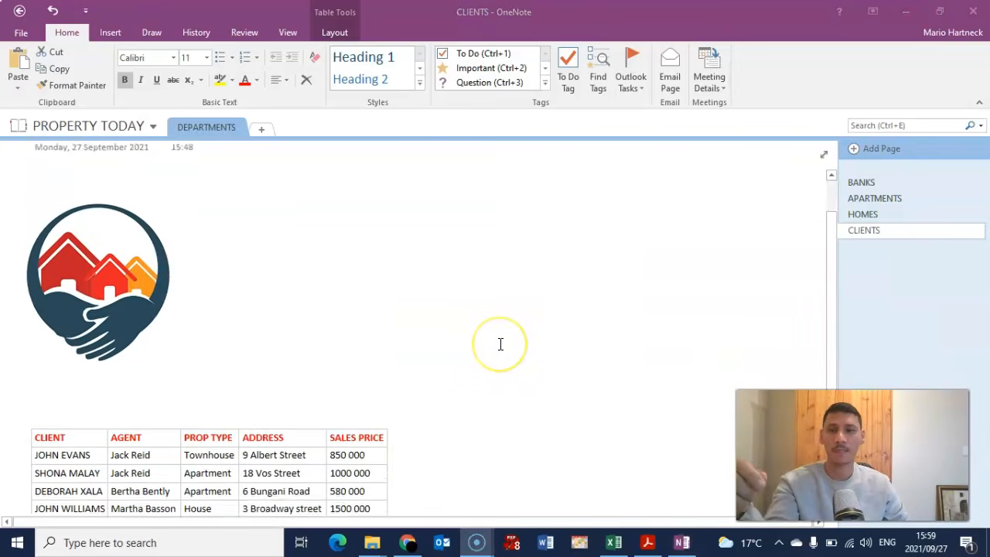
scroll(501, 344, up, 1)
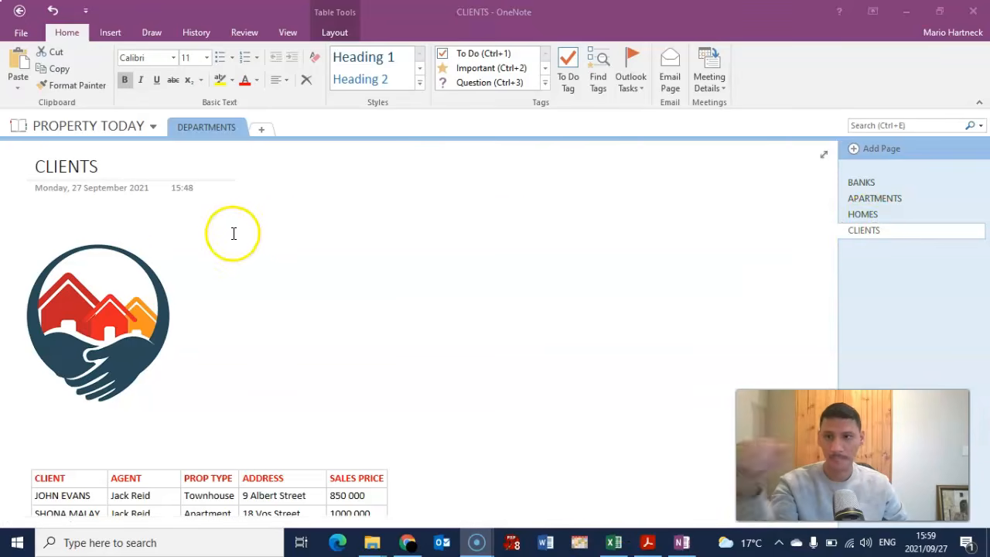
scroll(438, 380, down, 1)
scroll(435, 379, up, 1)
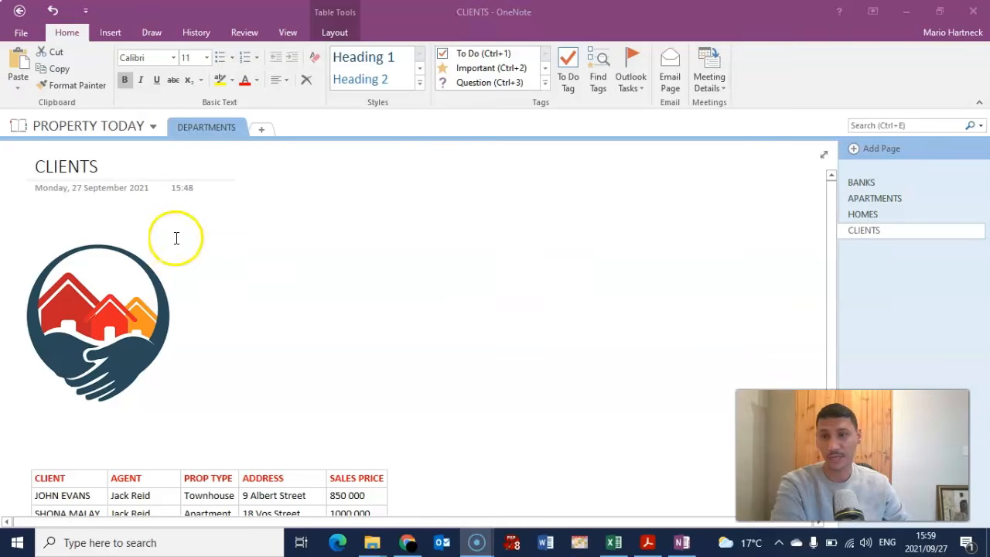
scroll(150, 203, down, 2)
scroll(175, 334, up, 1)
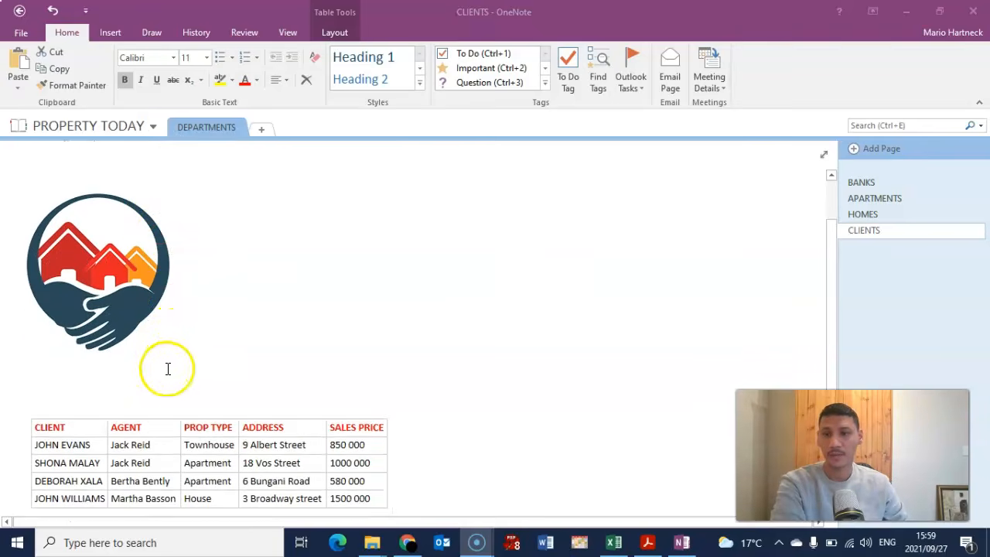
click(166, 369)
drag(170, 409, 168, 382)
- Shift the logo and the client table further right on the page
click(117, 232)
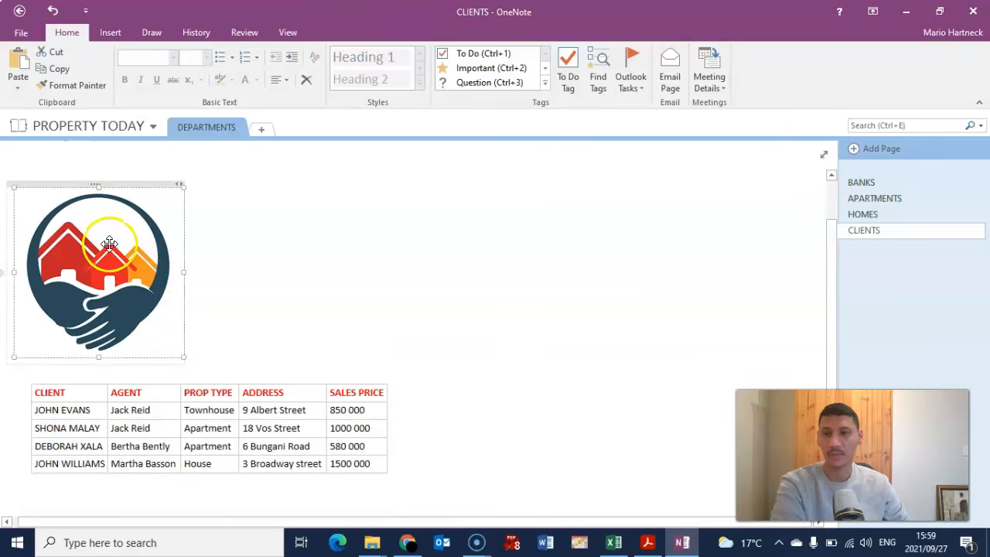
drag(120, 181, 291, 180)
drag(247, 376, 335, 374)
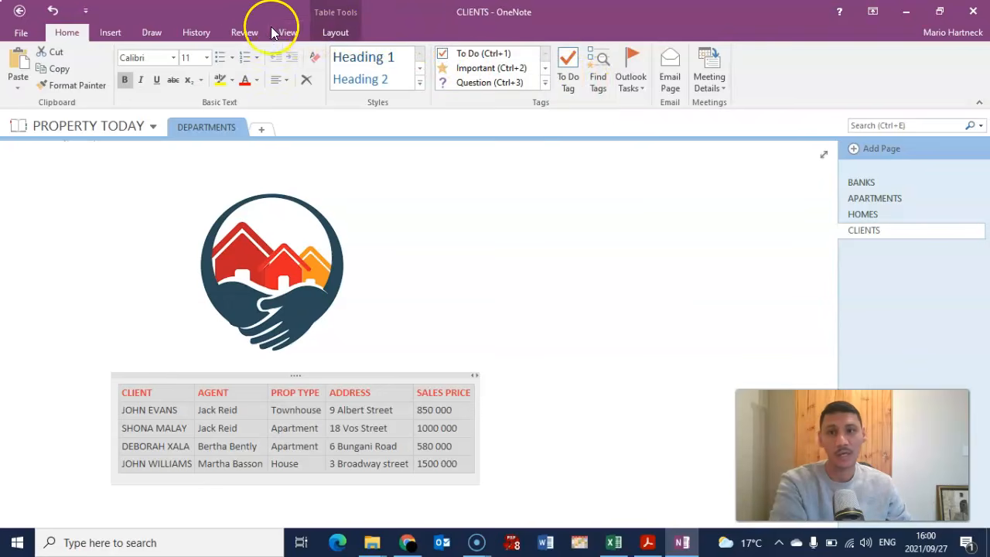
- Review the finished CLIENTS page with logo and table, then launch Microsoft Word
click(158, 33)
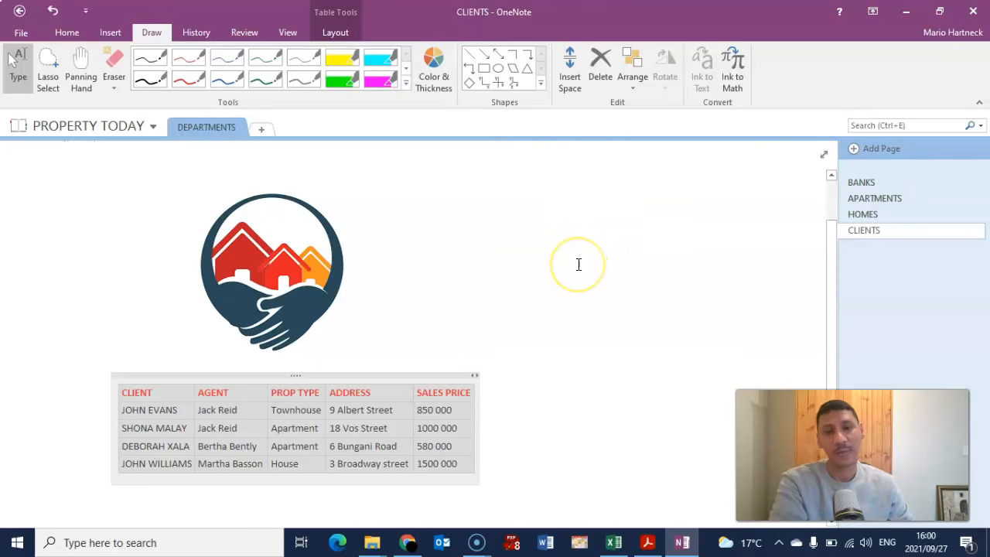
scroll(532, 273, up, 1)
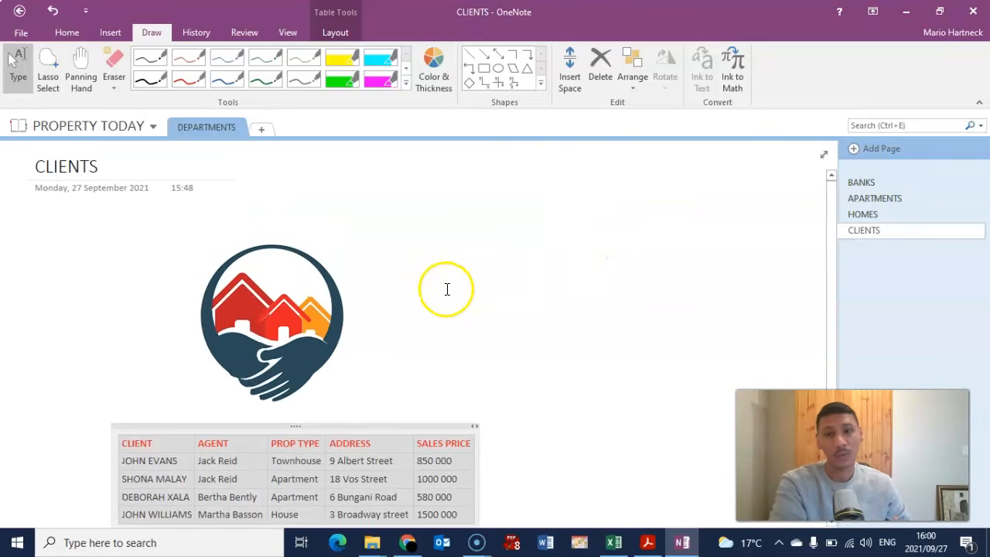
scroll(425, 290, down, 1)
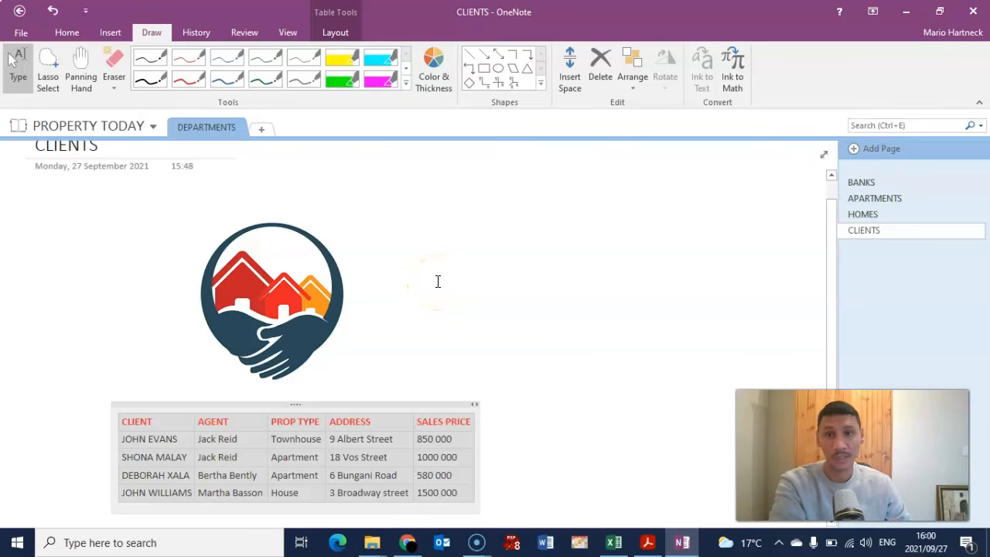
scroll(437, 283, up, 1)
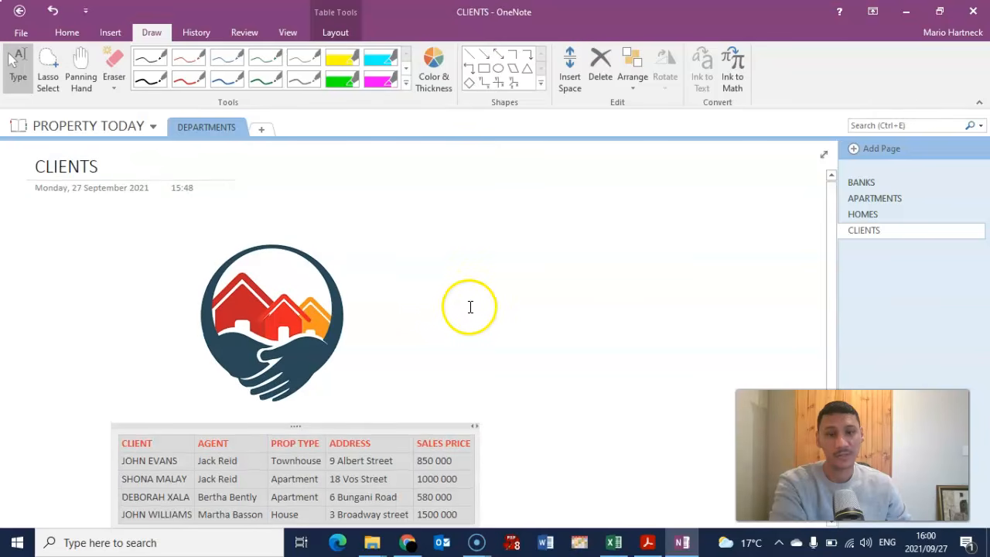
scroll(472, 310, down, 1)
scroll(476, 320, up, 1)
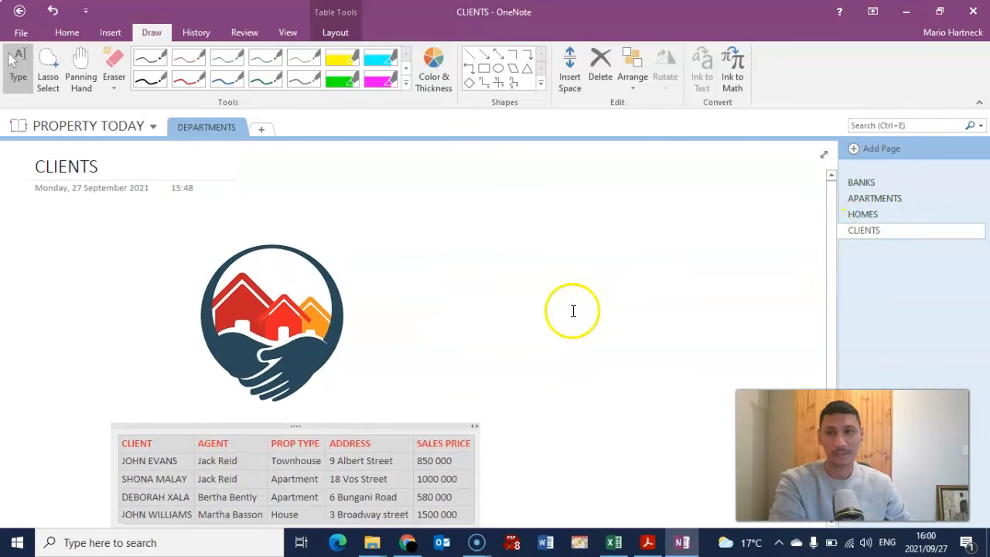
click(67, 34)
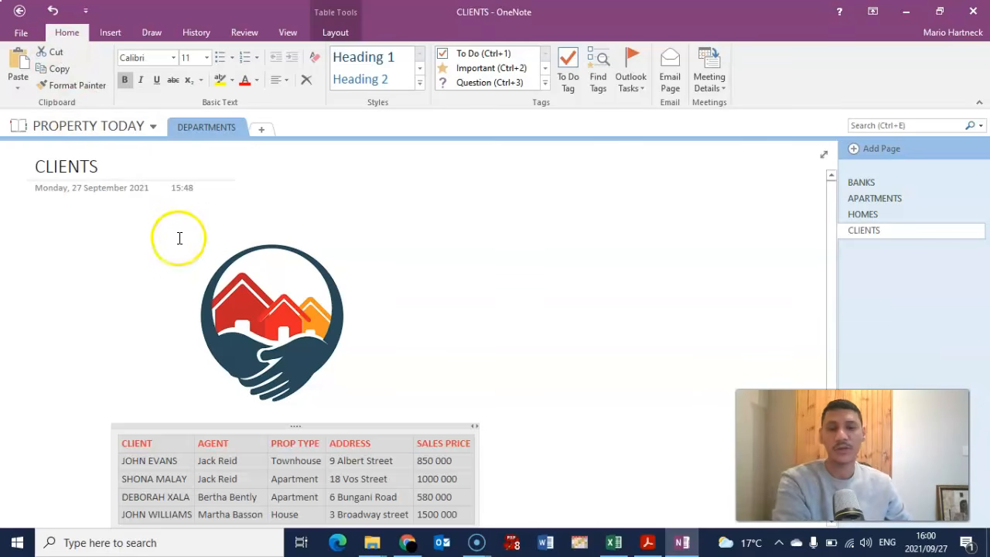
click(543, 540)
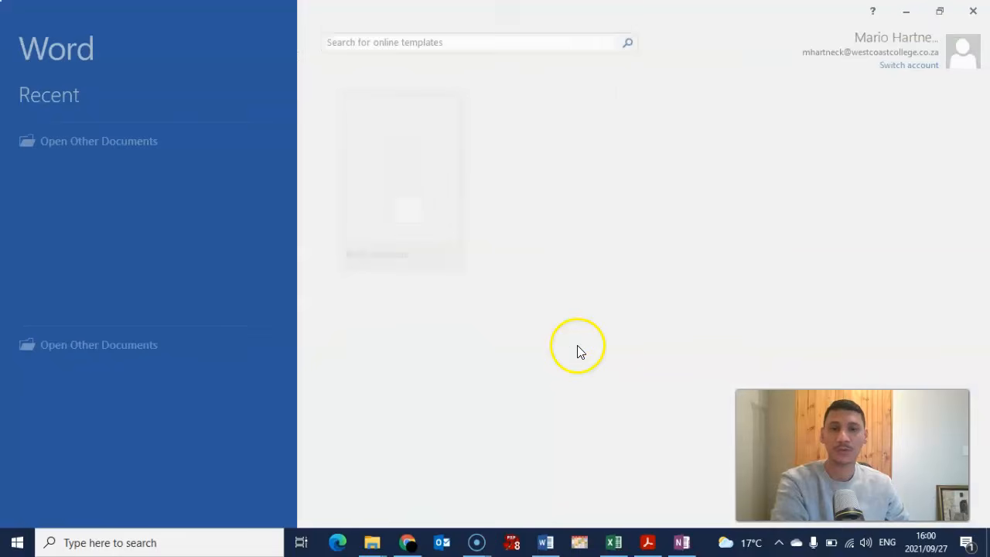
- Paste the OneNote page screenshot as a picture into a new blank Word document
click(411, 181)
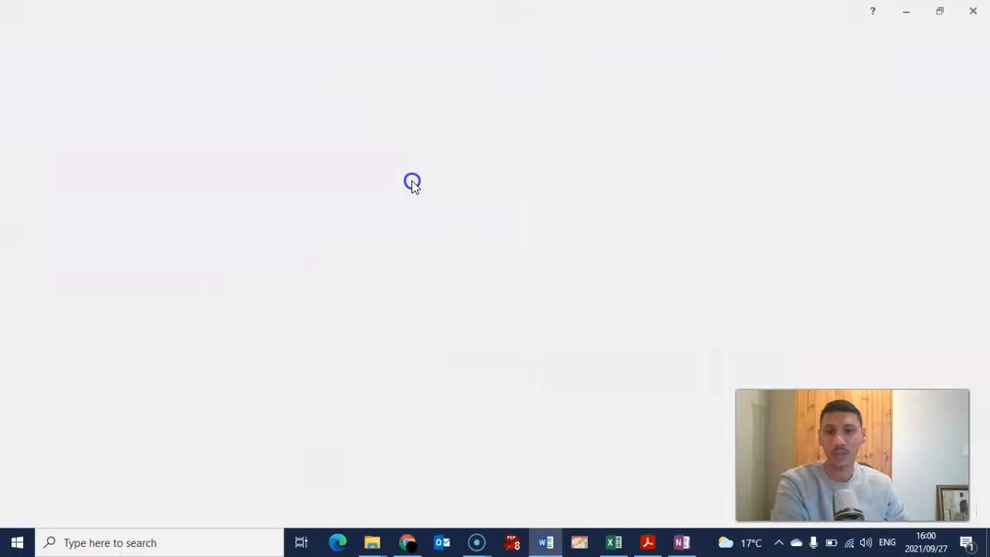
right_click(318, 214)
click(353, 274)
- Add a header with the candidate's exam number and QUESTION 14 on the right
double_click(421, 166)
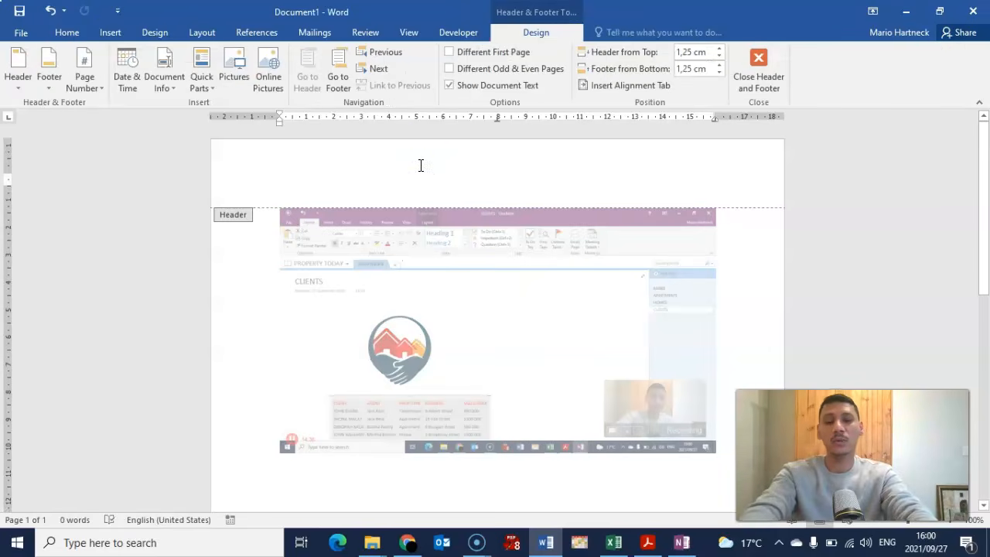
text(8)
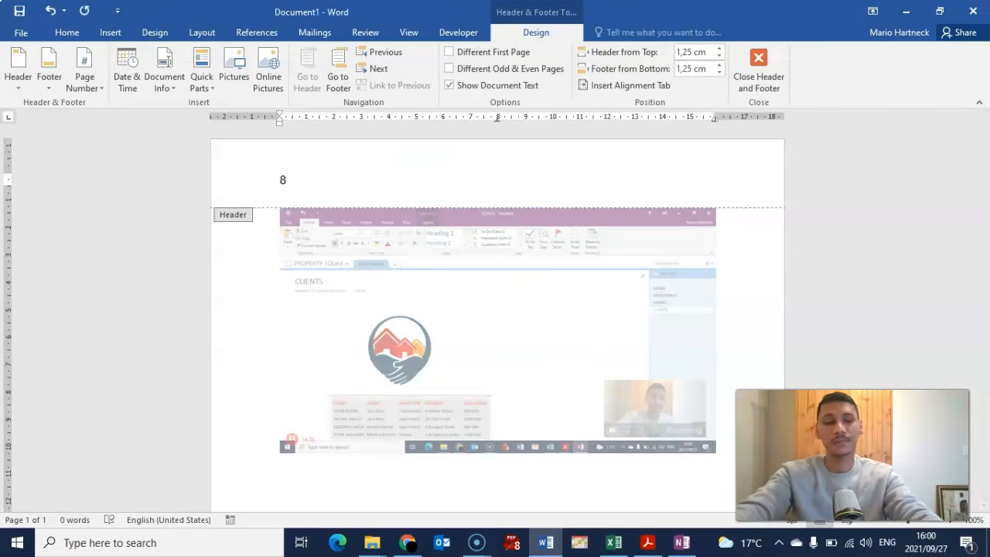
text(7)
key(BackSpace)
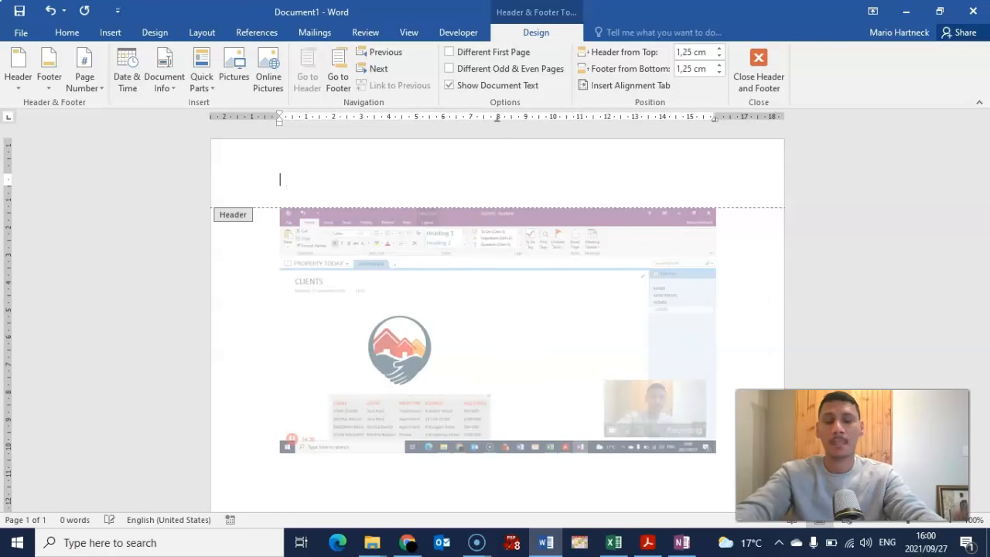
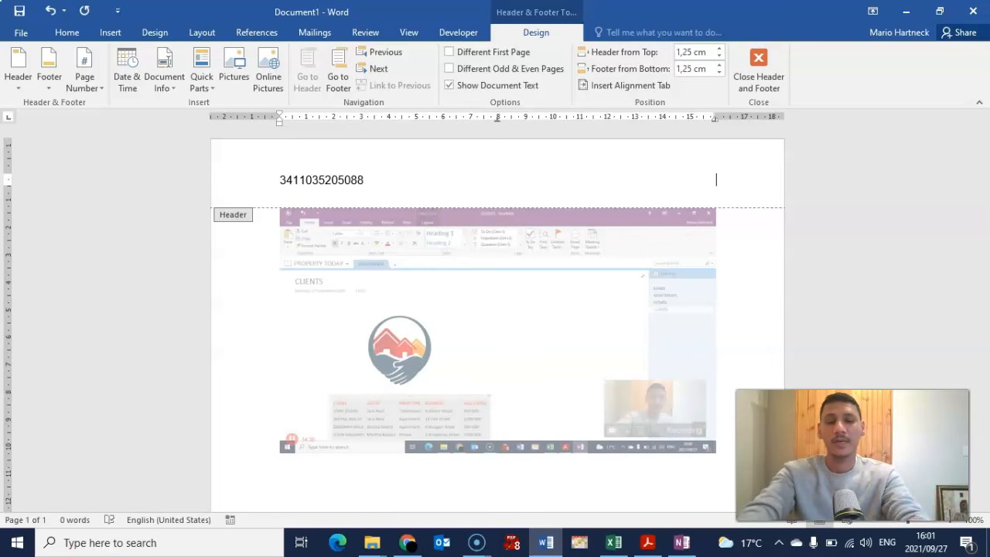
key(Tab)
key(Tab)
text(q)
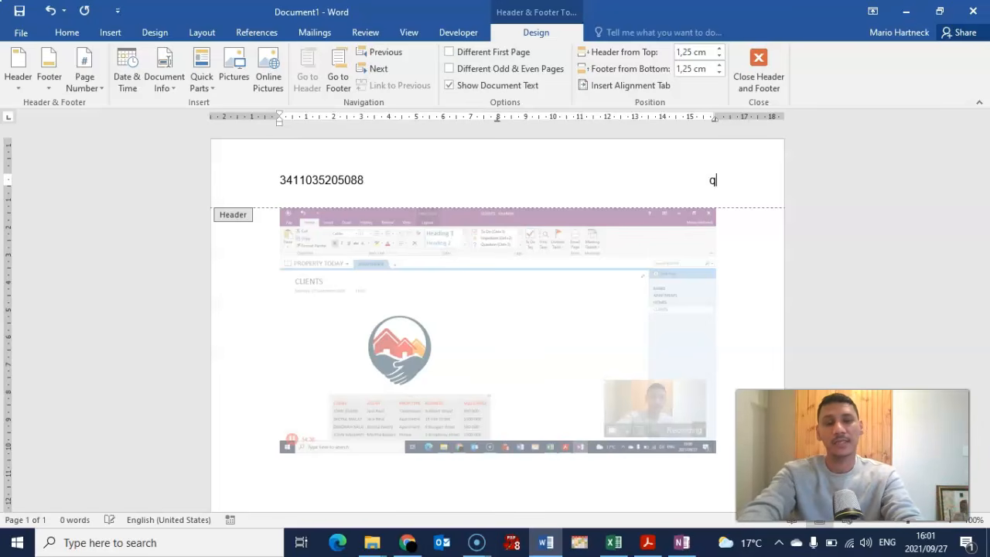
text(QUES)
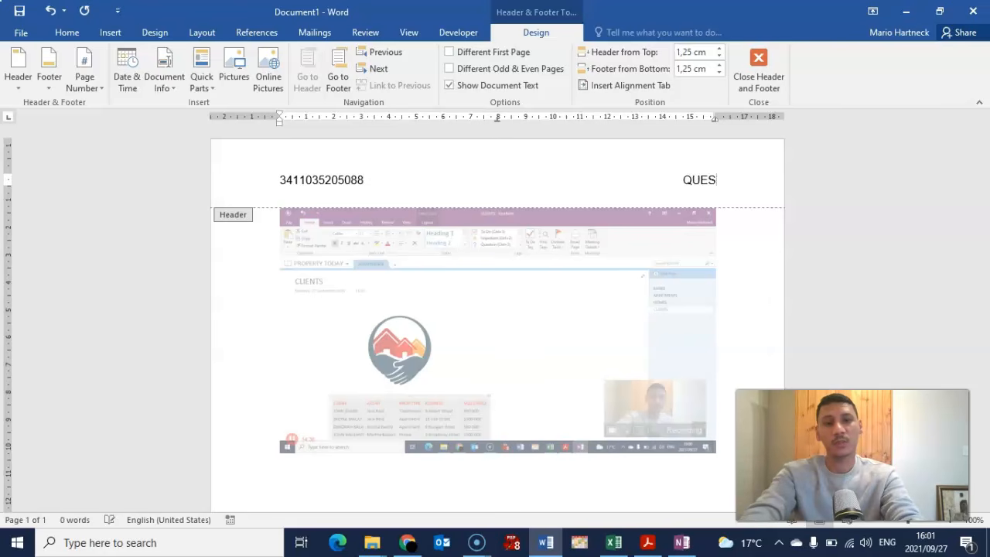
text(TION 14)
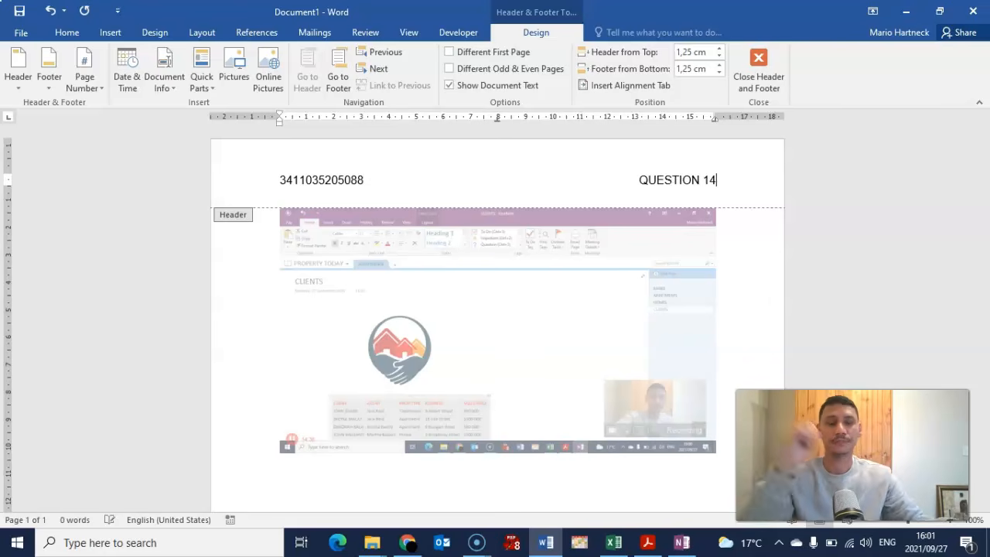